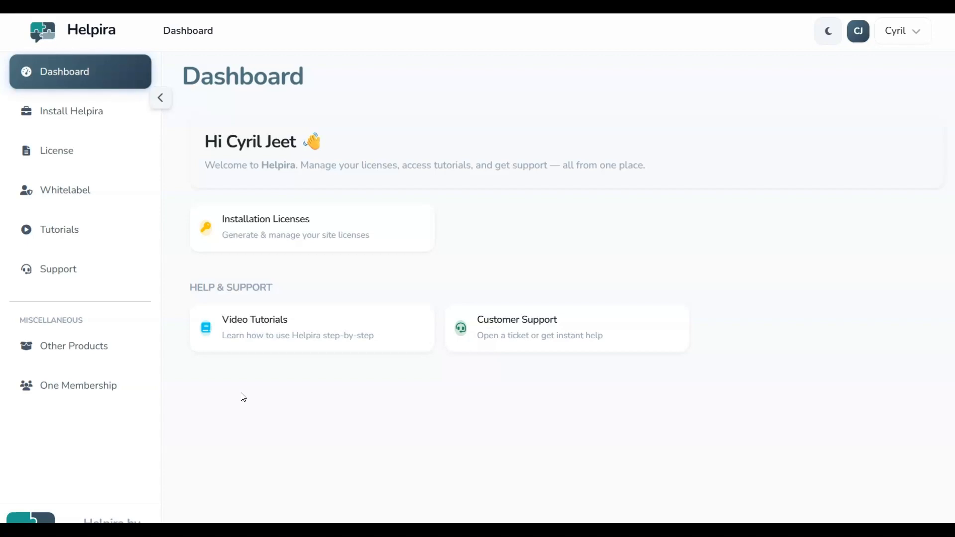
Go to Helpira's Whitelabel Requests page and start a new whitelabel
{"action": "left_click", "coordinate": [89, 203]}
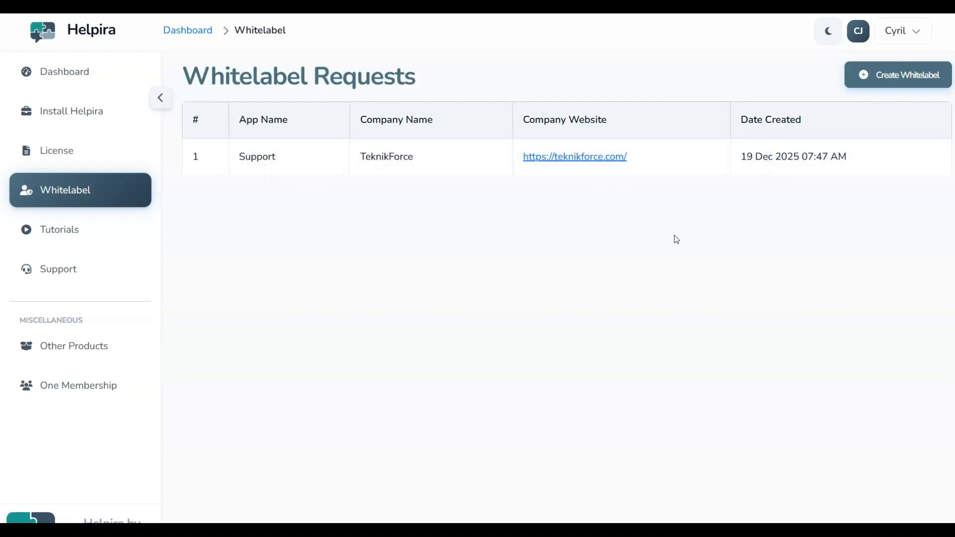
{"action": "left_click", "coordinate": [881, 82]}
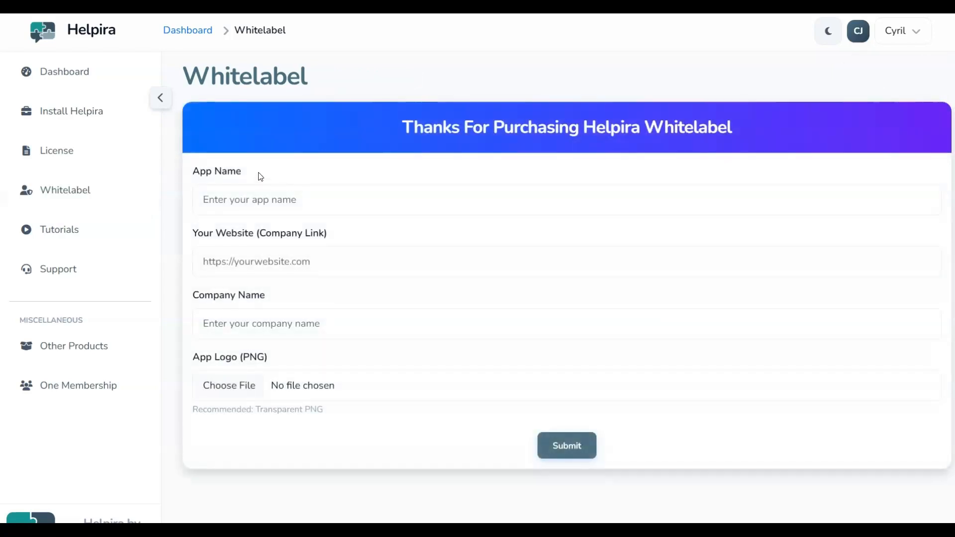
{"action": "left_click", "coordinate": [233, 199]}
{"action": "type", "text": "CloudFunnels"}
{"action": "left_click", "coordinate": [204, 262]}
{"action": "type", "text": "https://yournextfunnel.in/"}
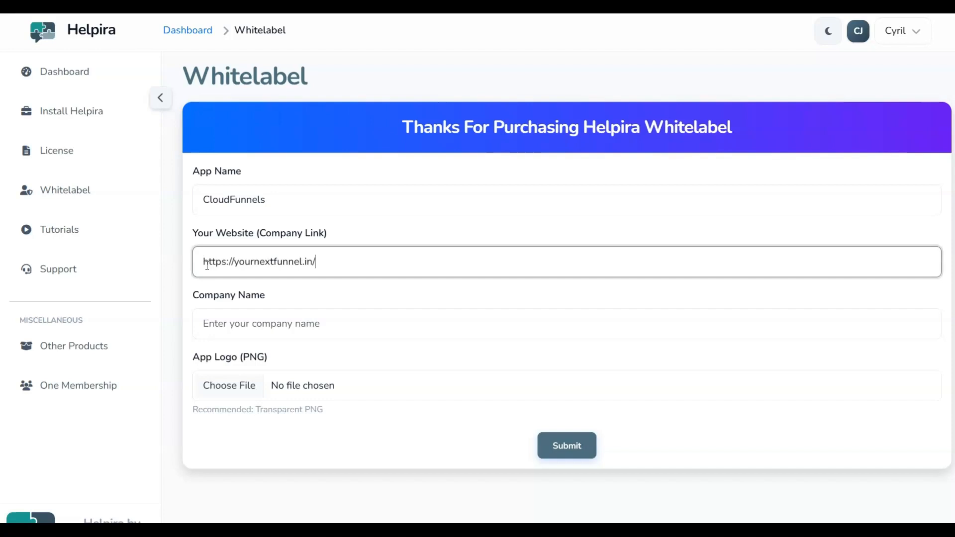
{"action": "left_click", "coordinate": [284, 305]}
{"action": "left_click", "coordinate": [222, 326]}
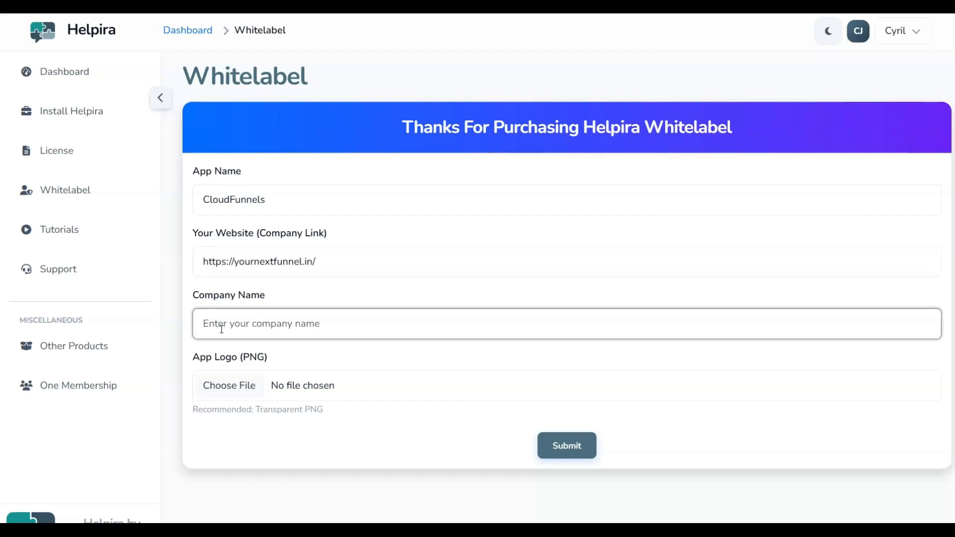
{"action": "type", "text": "TeknikForce"}
{"action": "left_click", "coordinate": [299, 356]}
Attach helpira-icon.png as the logo, submit, and download the whitelabel package
{"action": "left_click", "coordinate": [308, 385]}
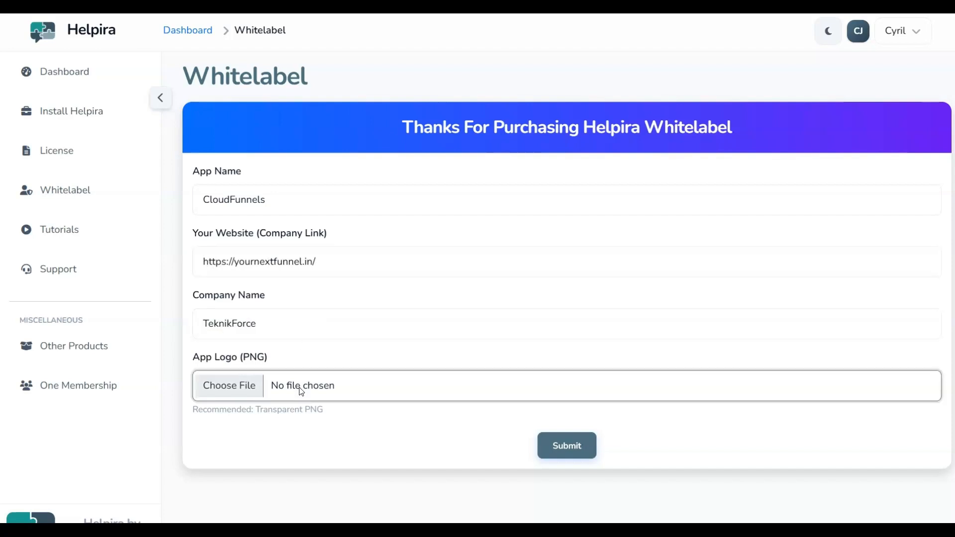
{"action": "left_click", "coordinate": [854, 499]}
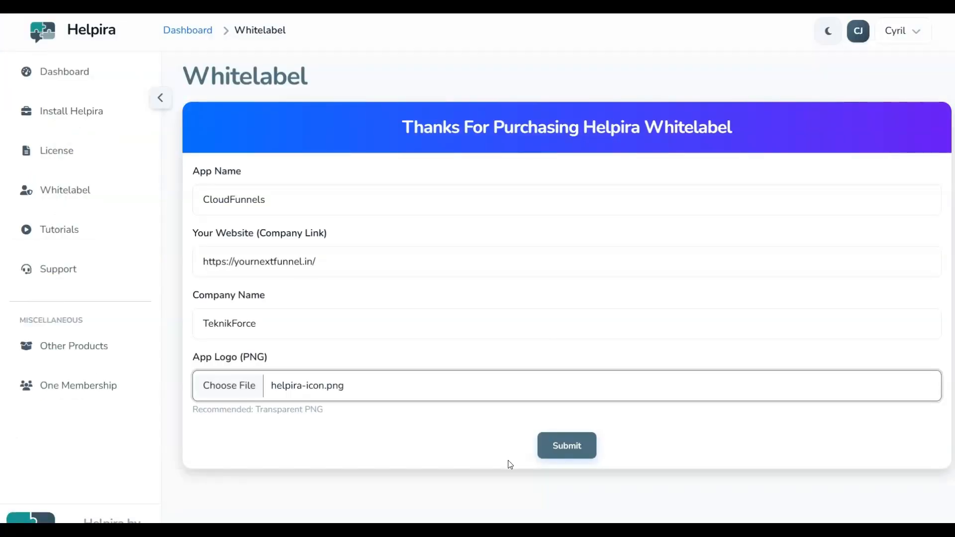
{"action": "left_click", "coordinate": [550, 453]}
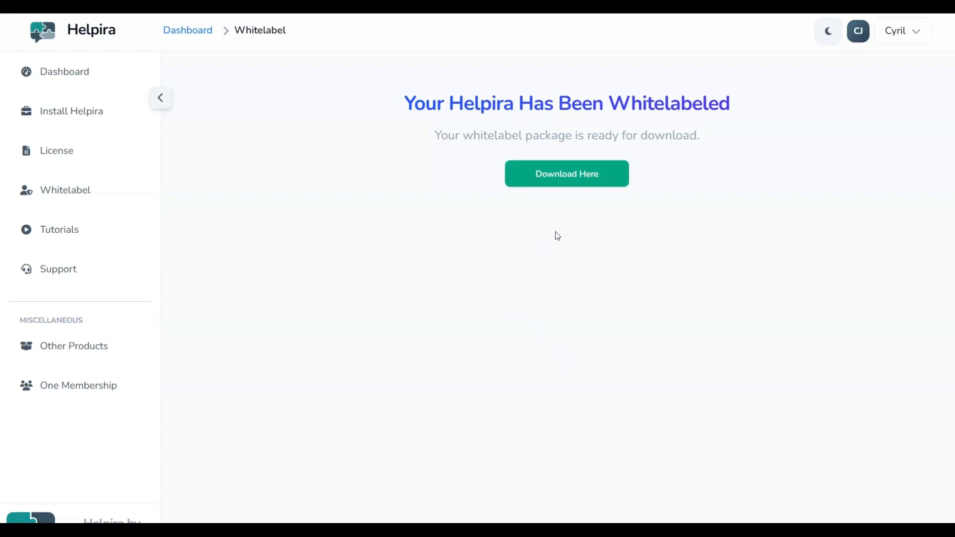
{"action": "left_click", "coordinate": [567, 181]}
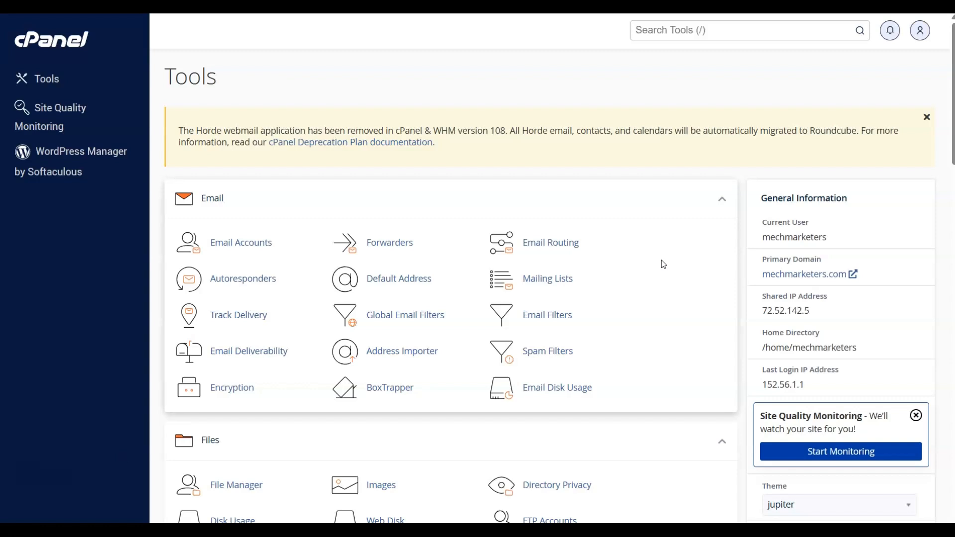
Open File Manager from the Files section of cPanel Tools
{"action": "scroll", "coordinate": [663, 264], "scroll_direction": "down", "scroll_amount": 4}
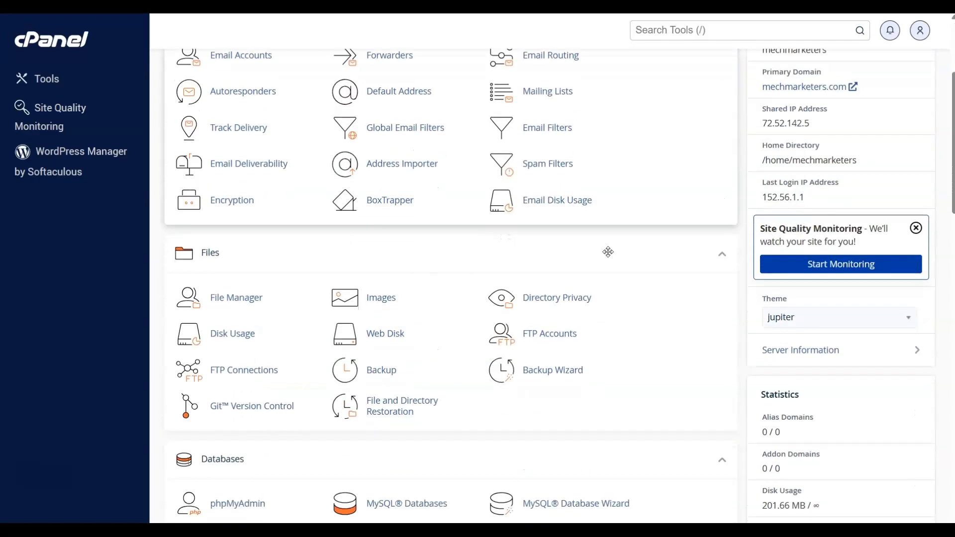
{"action": "left_click", "coordinate": [229, 299]}
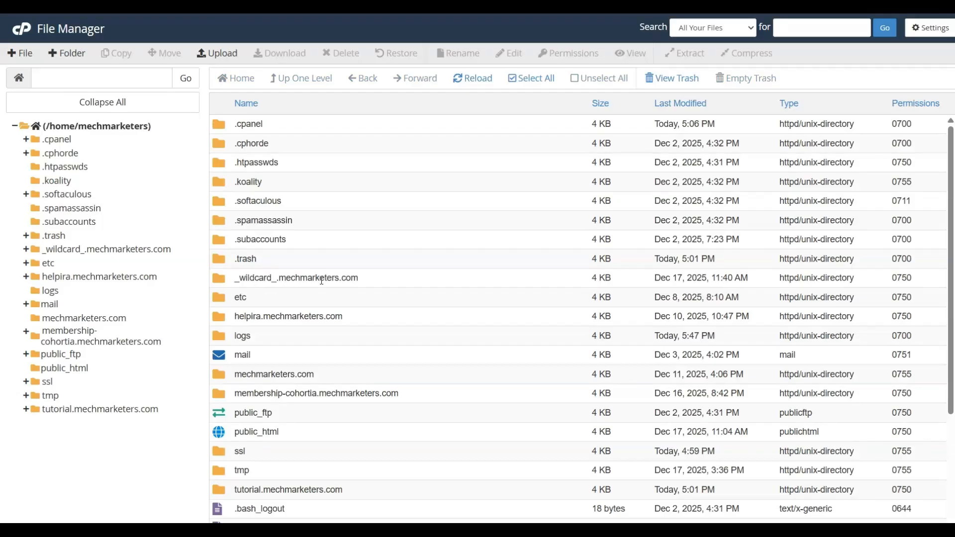
Navigate through public_html into the tutorial.mechmarketers.com folder and bring up its upload page
{"action": "scroll", "coordinate": [401, 293], "scroll_direction": "down", "scroll_amount": 3}
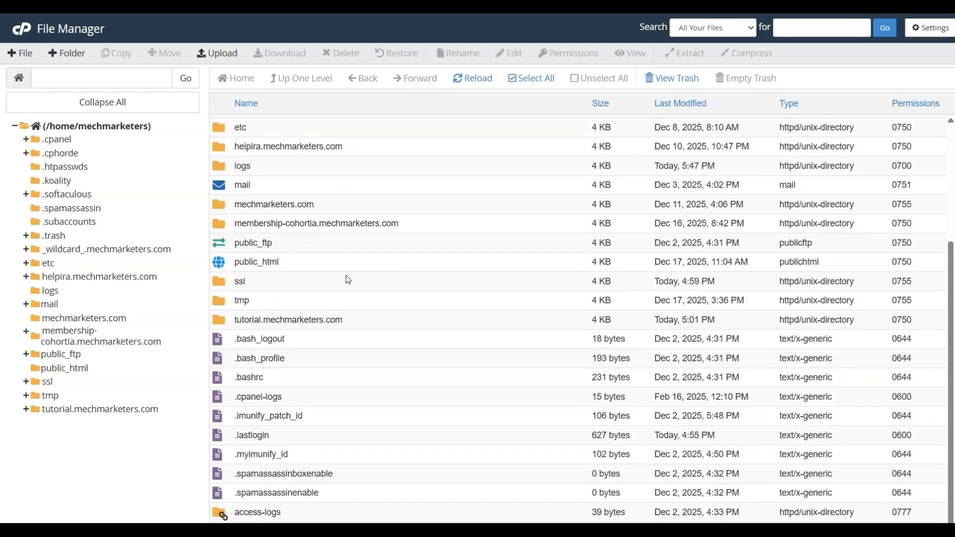
{"action": "left_click", "coordinate": [306, 263]}
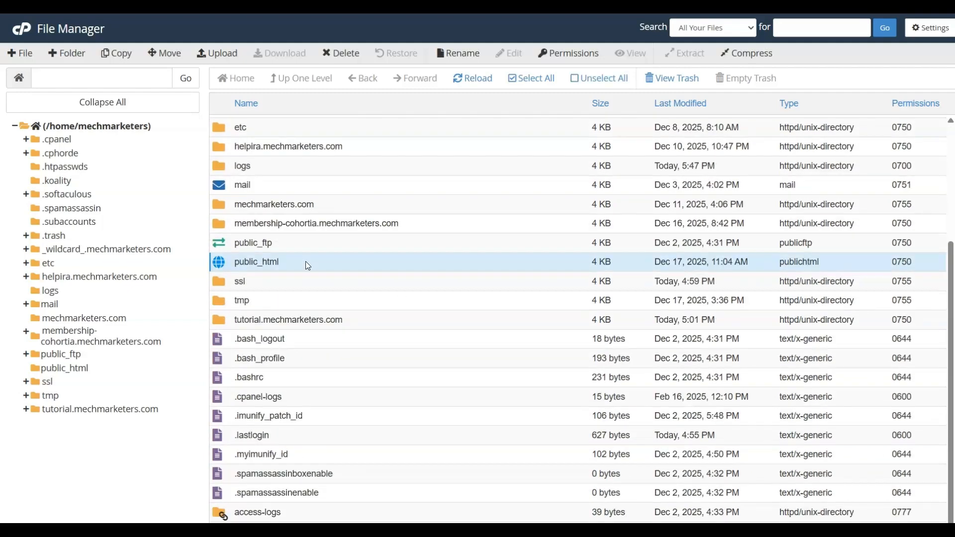
{"action": "left_click", "coordinate": [245, 263]}
{"action": "left_click", "coordinate": [381, 267]}
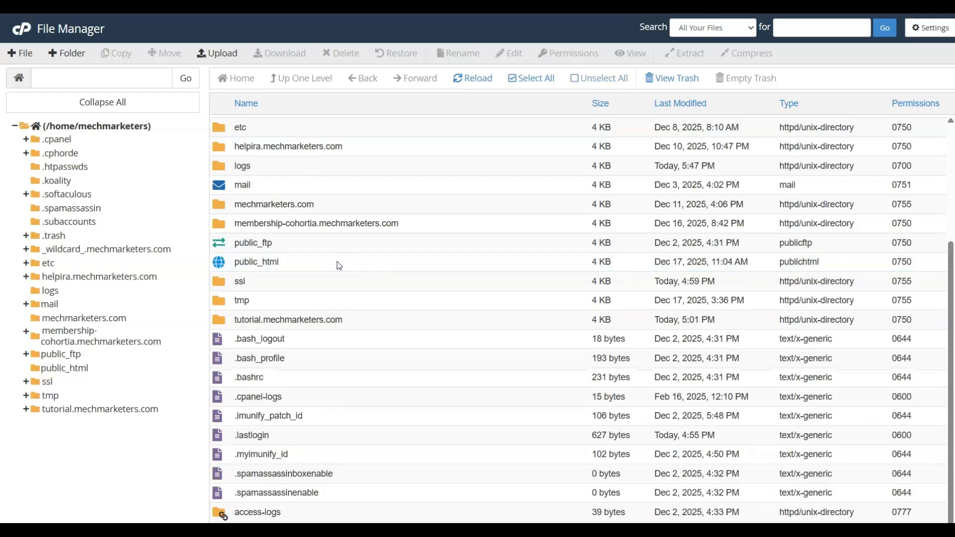
{"action": "double_click", "coordinate": [322, 267]}
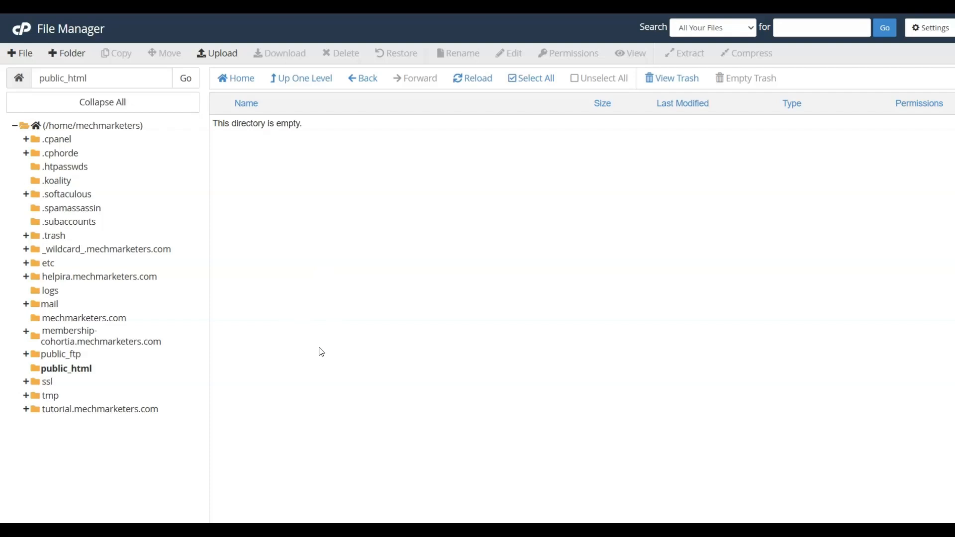
{"action": "left_click", "coordinate": [89, 413]}
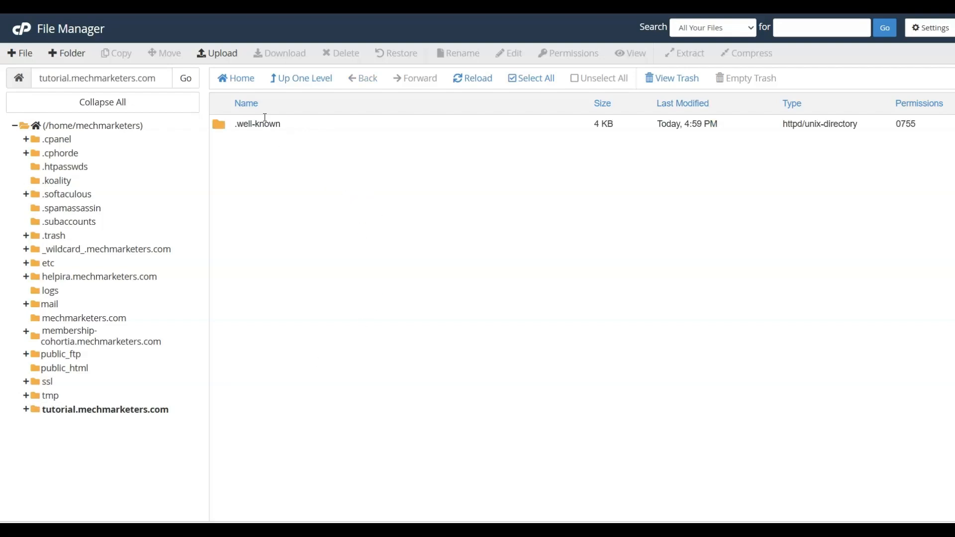
{"action": "left_click", "coordinate": [218, 54]}
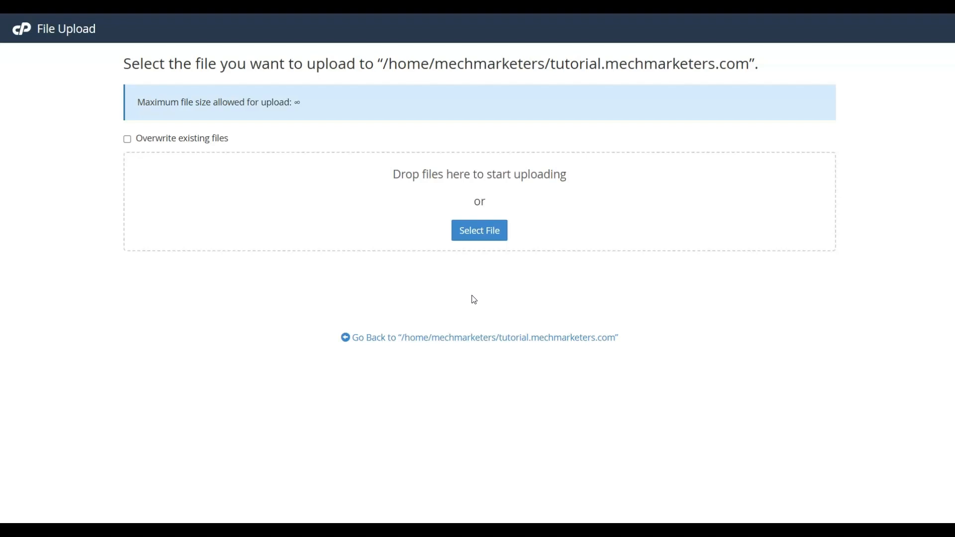
Upload whitelabel_helpira_694522b217926.zip into tutorial.mechmarketers.com and return to the folder listing
{"action": "left_click", "coordinate": [489, 234]}
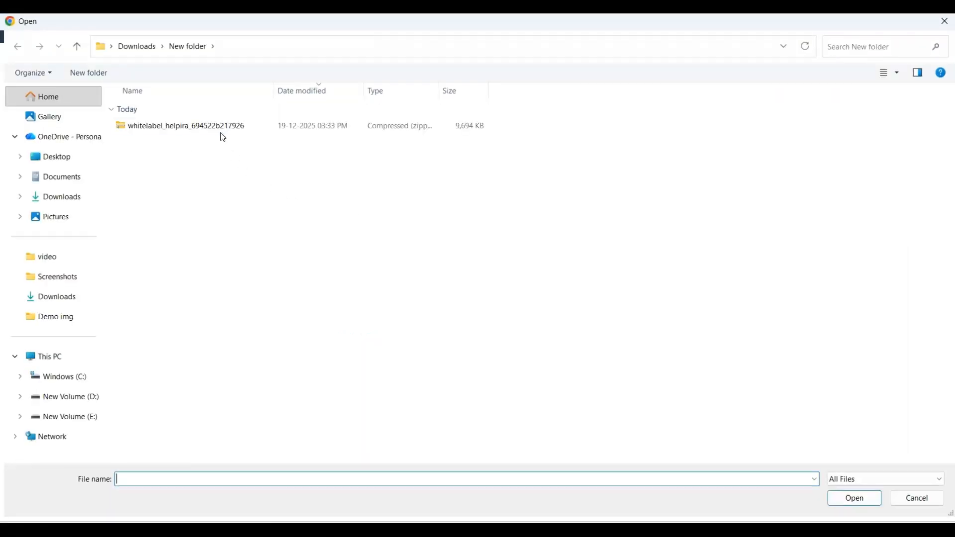
{"action": "left_click", "coordinate": [220, 131]}
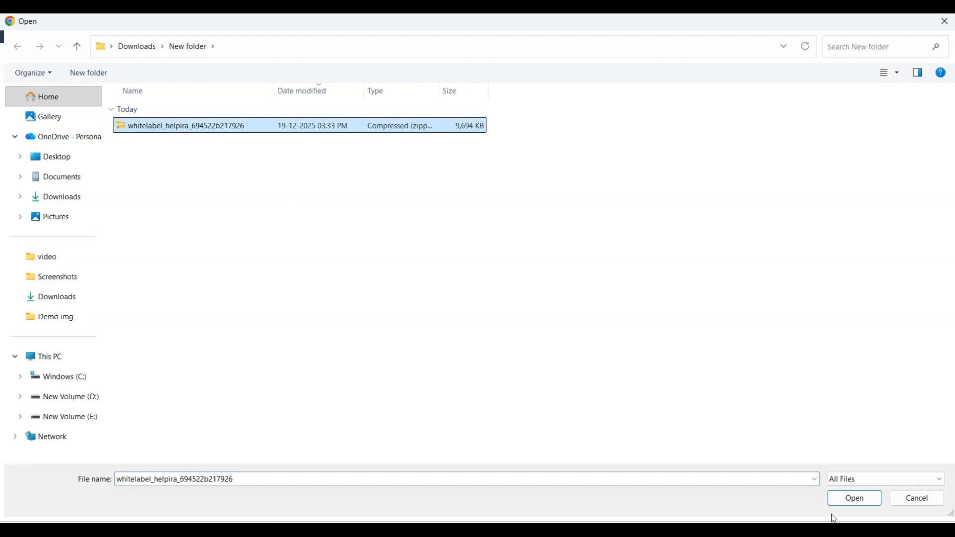
{"action": "left_click", "coordinate": [848, 506]}
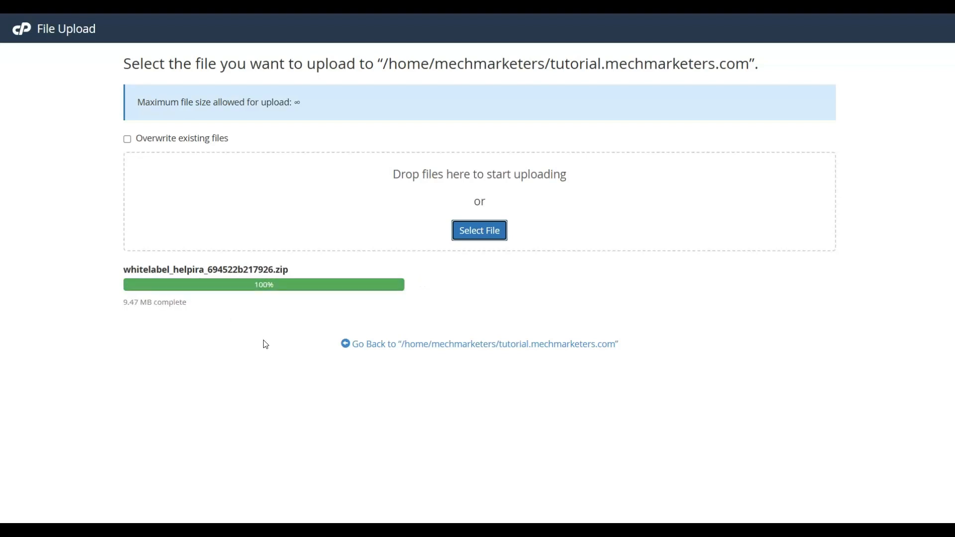
{"action": "left_click", "coordinate": [471, 345]}
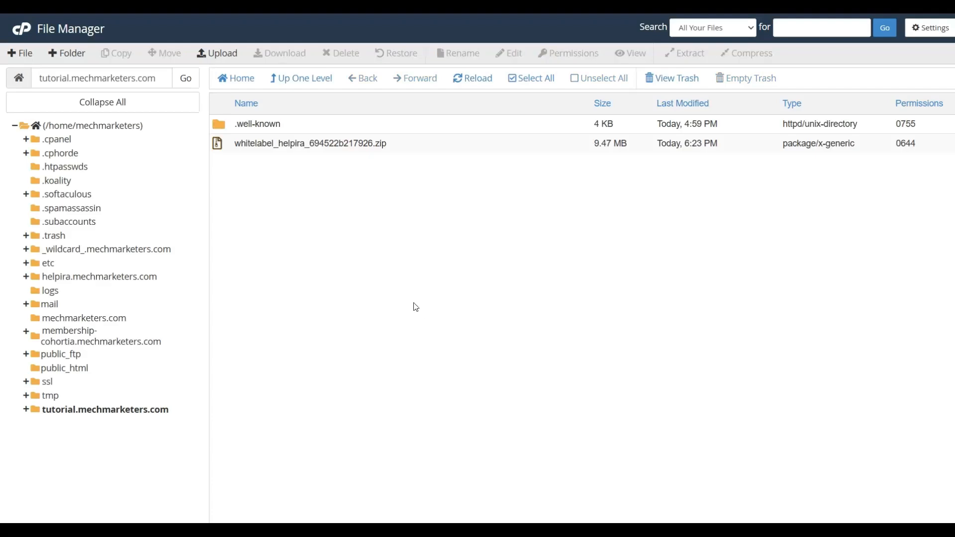
Extract the whitelabel_helpira zip into the tutorial.mechmarketers.com folder
{"action": "right_click", "coordinate": [302, 145]}
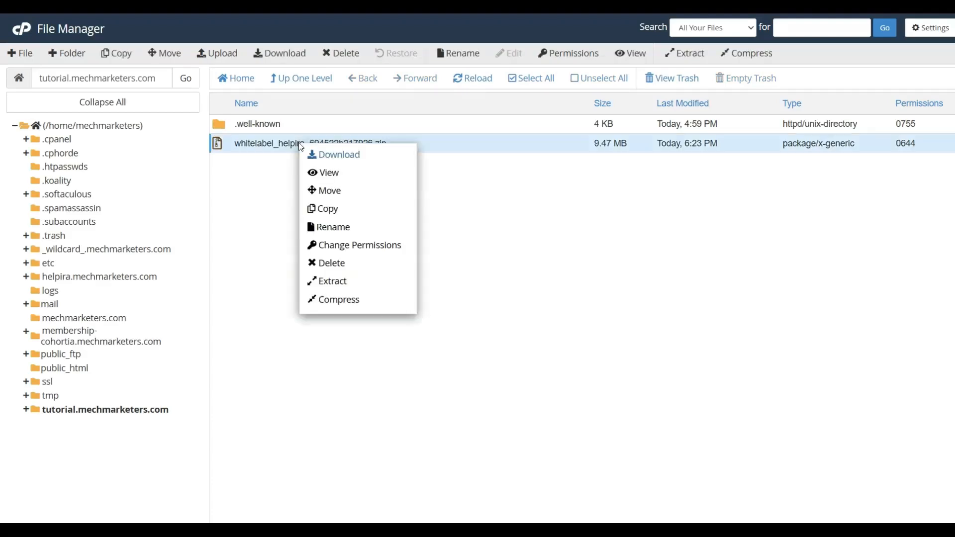
{"action": "left_click", "coordinate": [331, 281]}
{"action": "left_click", "coordinate": [569, 344]}
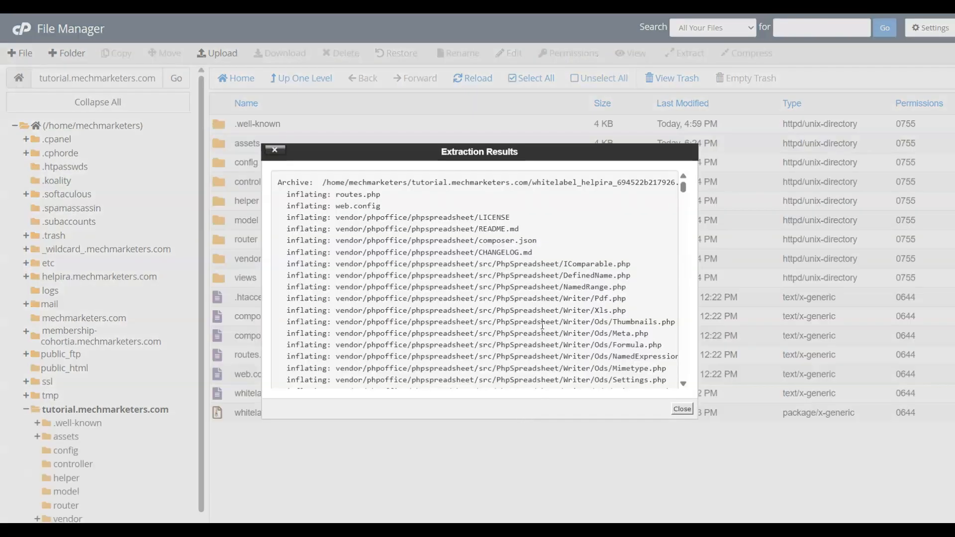
{"action": "left_click", "coordinate": [682, 409]}
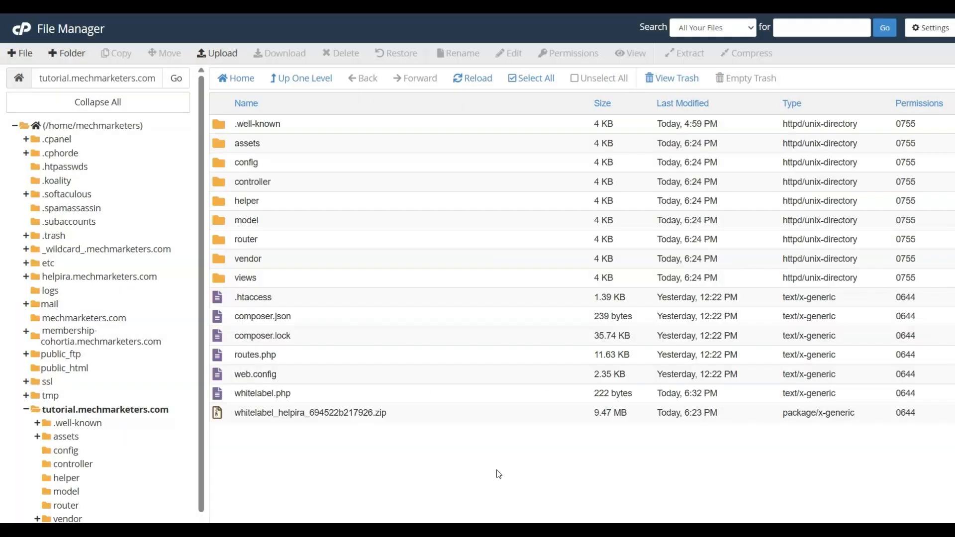
Delete the whitelabel_helpira zip permanently, skipping the trash
{"action": "left_click", "coordinate": [292, 412]}
{"action": "right_click", "coordinate": [292, 411]}
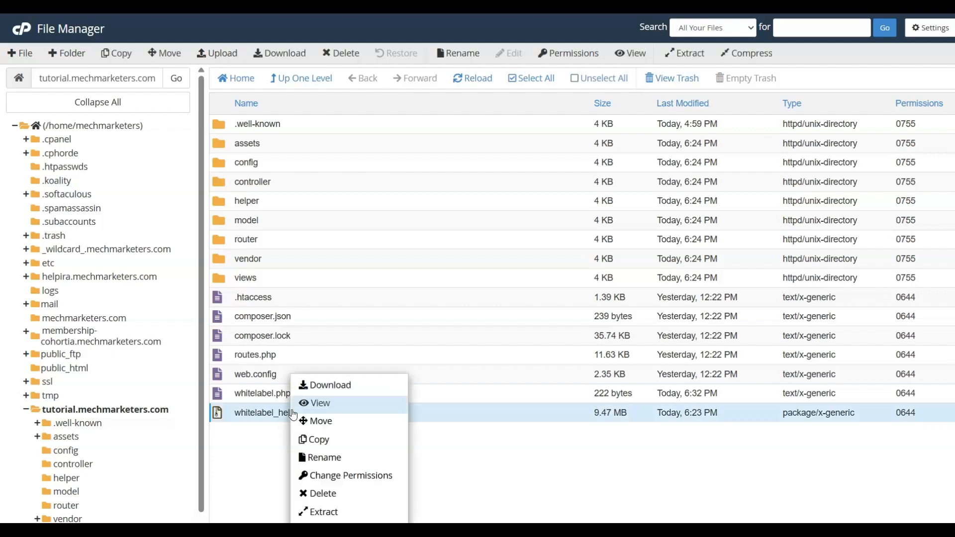
{"action": "left_click", "coordinate": [329, 494]}
{"action": "left_click", "coordinate": [350, 285]}
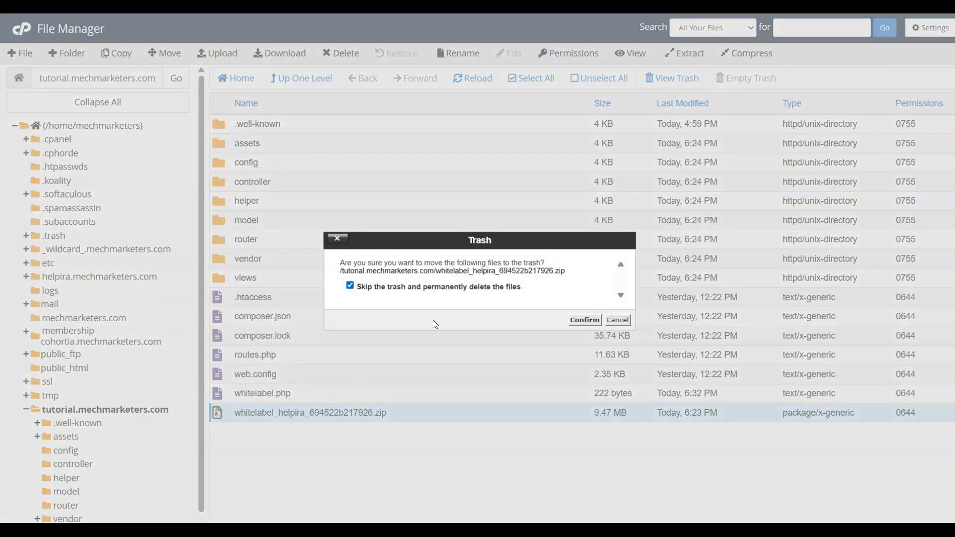
{"action": "left_click", "coordinate": [580, 321]}
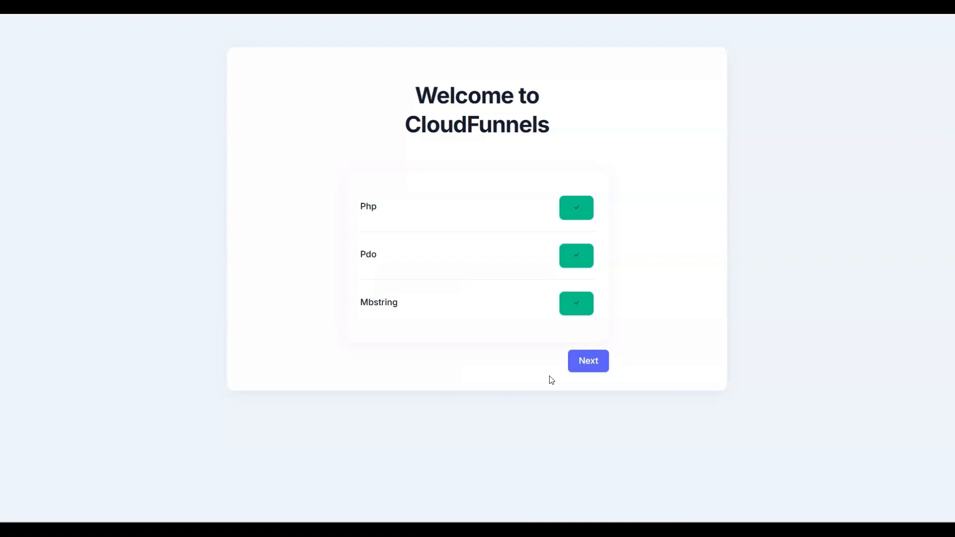
Advance the CloudFunnels installer past the Php, Pdo and Mbstring check to the database credentials form
{"action": "left_click", "coordinate": [590, 368]}
{"action": "left_click", "coordinate": [591, 369]}
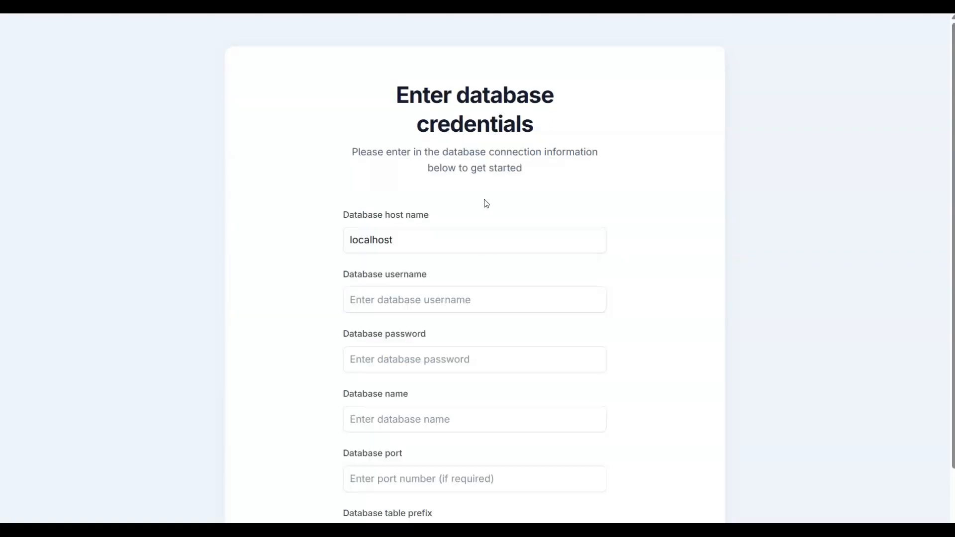
{"action": "left_click", "coordinate": [377, 300]}
{"action": "scroll", "coordinate": [377, 300], "scroll_direction": "down", "scroll_amount": 1}
{"action": "left_click", "coordinate": [377, 301]}
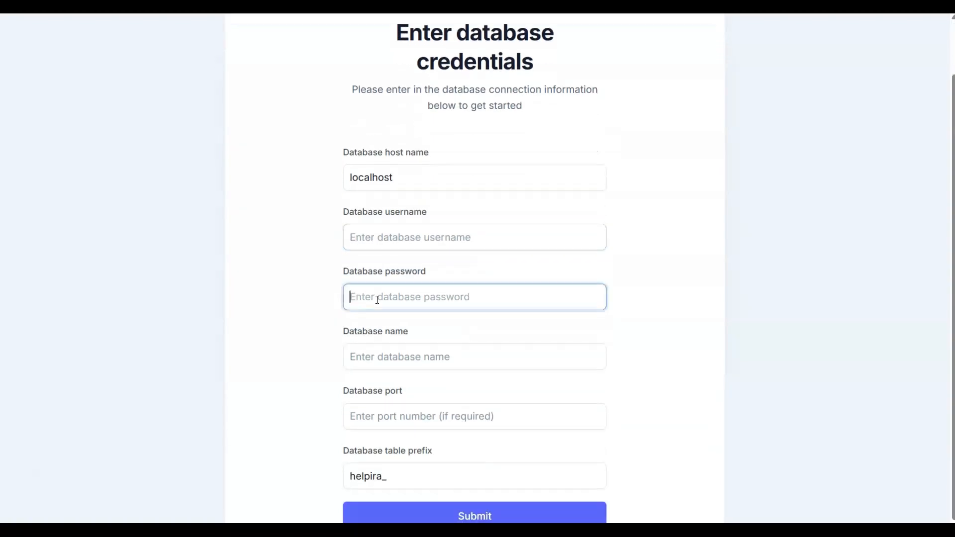
{"action": "left_click", "coordinate": [391, 358]}
{"action": "left_click", "coordinate": [430, 391]}
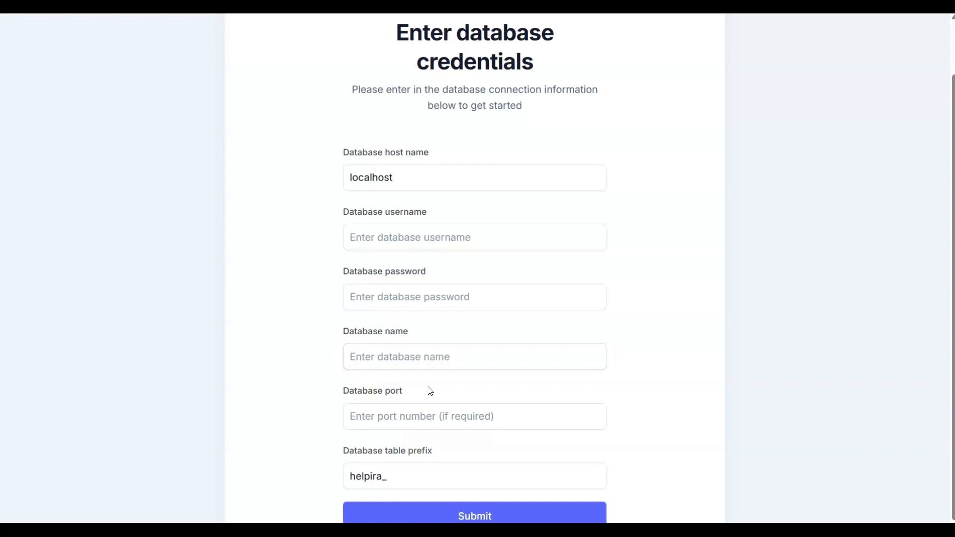
{"action": "scroll", "coordinate": [454, 197], "scroll_direction": "up", "scroll_amount": 1}
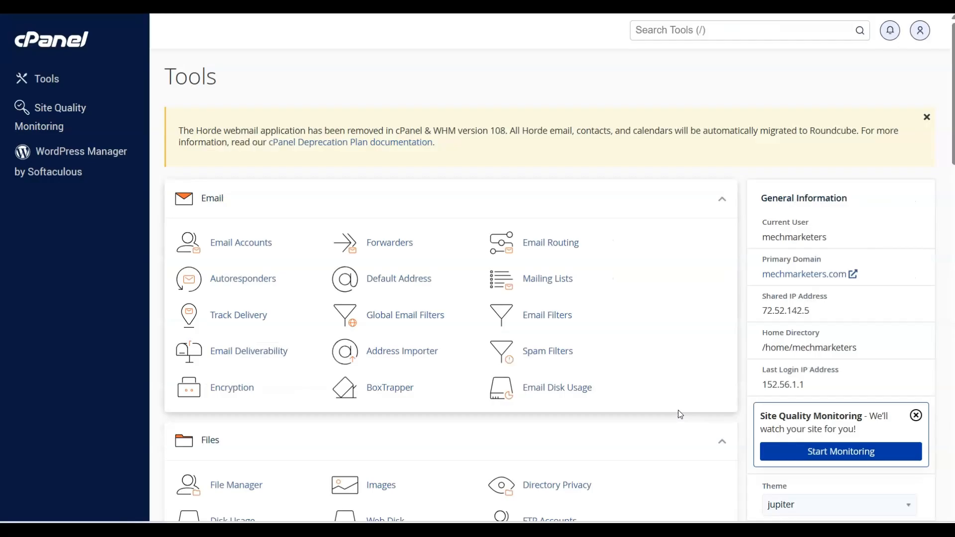
Create the database tuto_help_db with the MySQL Database Wizard
{"action": "scroll", "coordinate": [678, 410], "scroll_direction": "down", "scroll_amount": 3}
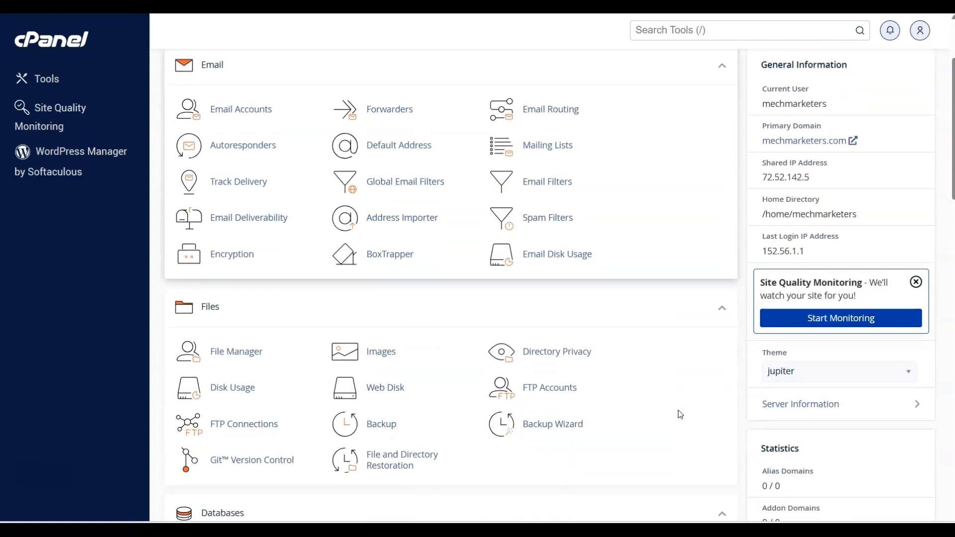
{"action": "scroll", "coordinate": [679, 413], "scroll_direction": "down", "scroll_amount": 4}
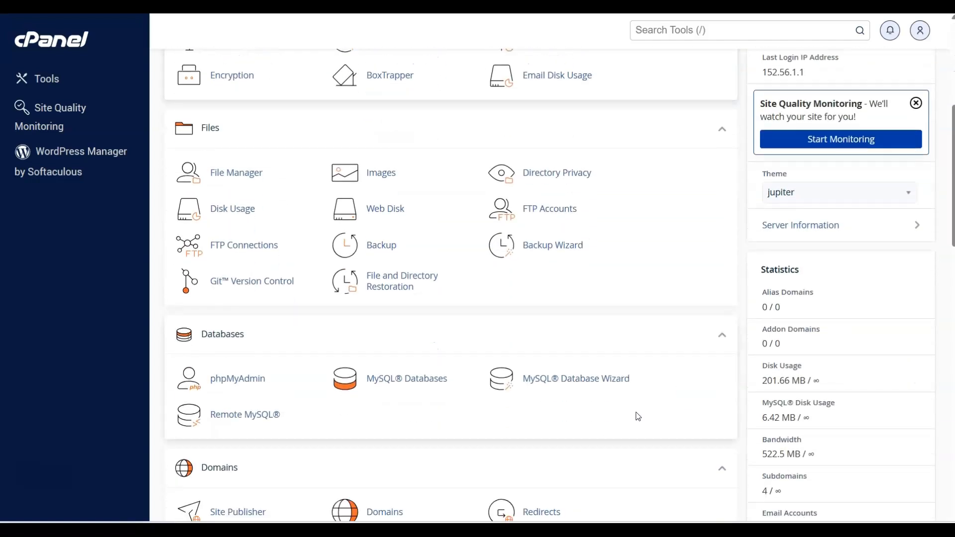
{"action": "left_click", "coordinate": [570, 385]}
{"action": "left_click", "coordinate": [265, 220]}
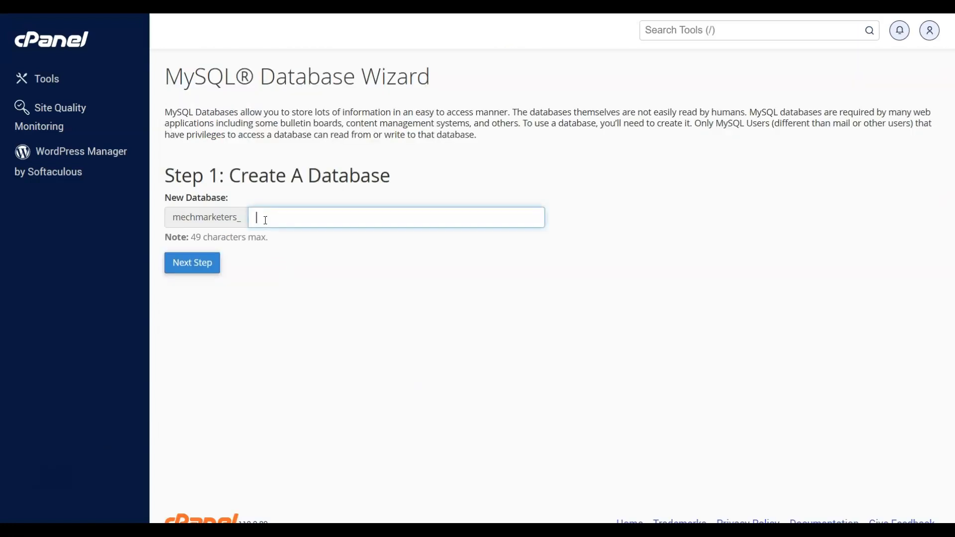
{"action": "type", "text": "tuto_help_db"}
{"action": "left_click", "coordinate": [185, 274]}
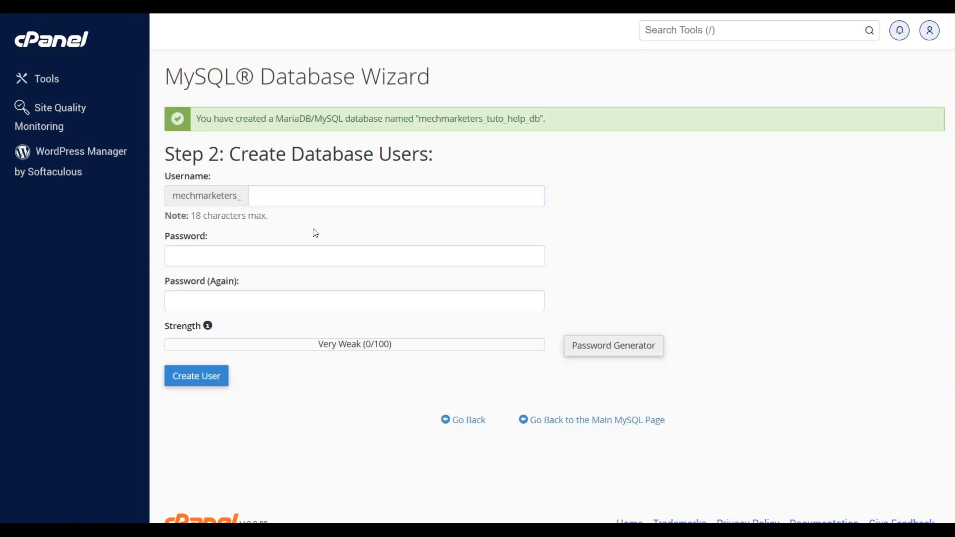
Create database user tuto_help_user with a generated strong password
{"action": "left_click", "coordinate": [265, 198]}
{"action": "key", "text": "ctrl+v"}
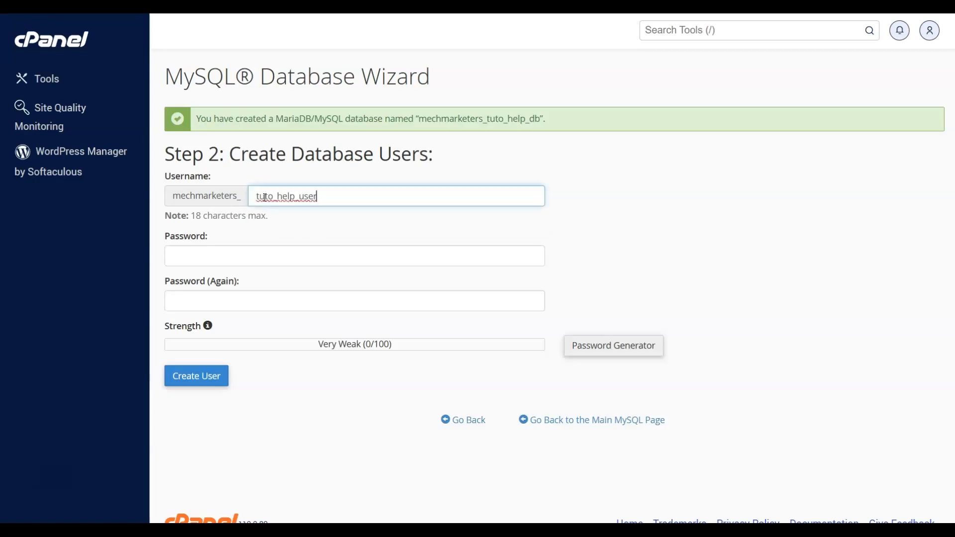
{"action": "left_click", "coordinate": [246, 254]}
{"action": "left_click", "coordinate": [590, 348]}
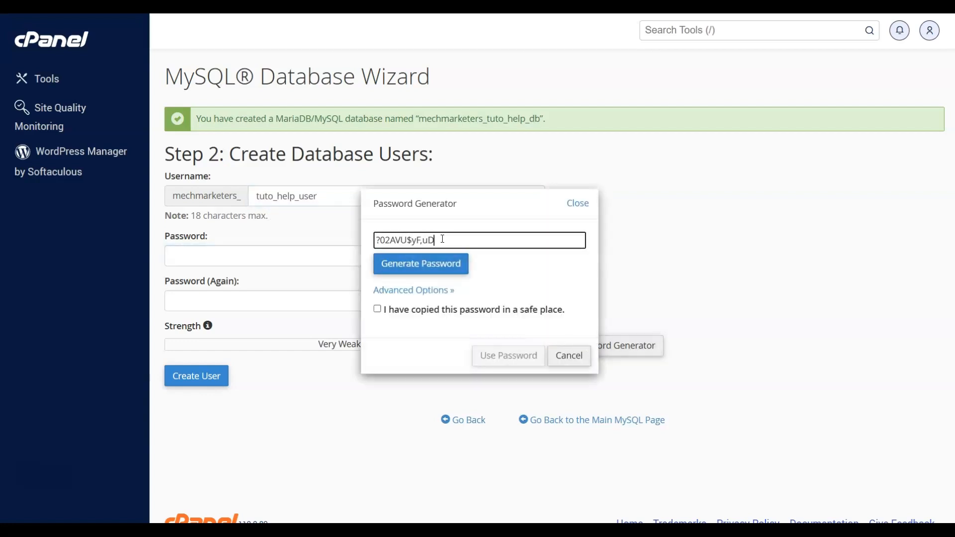
{"action": "left_click_drag", "start_coordinate": [441, 239], "coordinate": [376, 239]}
{"action": "left_click", "coordinate": [378, 308]}
{"action": "left_click", "coordinate": [507, 354]}
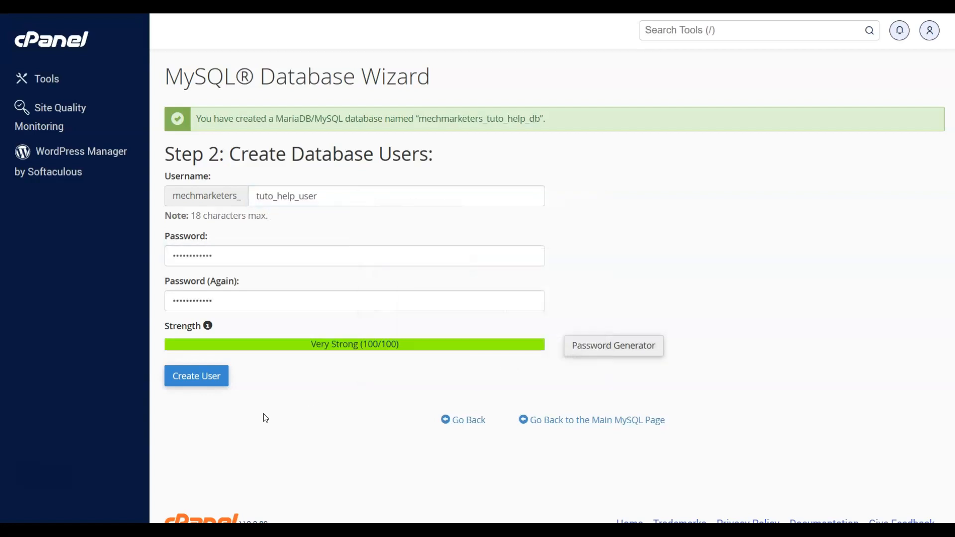
{"action": "left_click", "coordinate": [195, 380]}
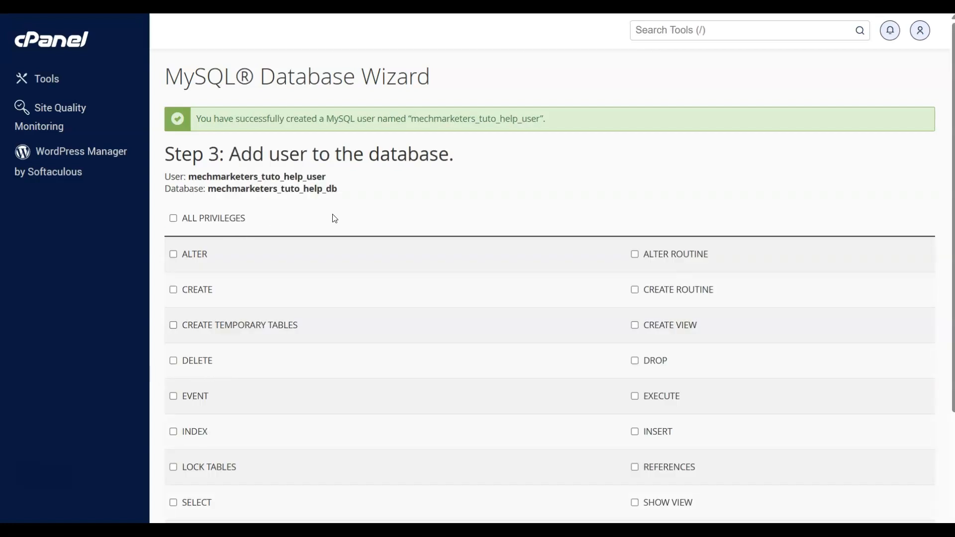
Grant tuto_help_user ALL PRIVILEGES on tuto_help_db and finish the wizard
{"action": "left_click", "coordinate": [174, 219]}
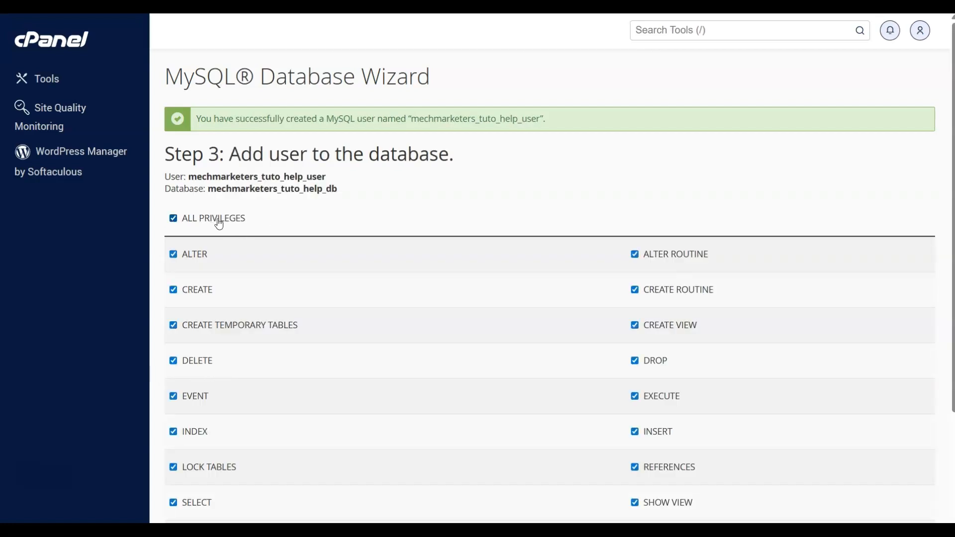
{"action": "scroll", "coordinate": [363, 235], "scroll_direction": "down", "scroll_amount": 4}
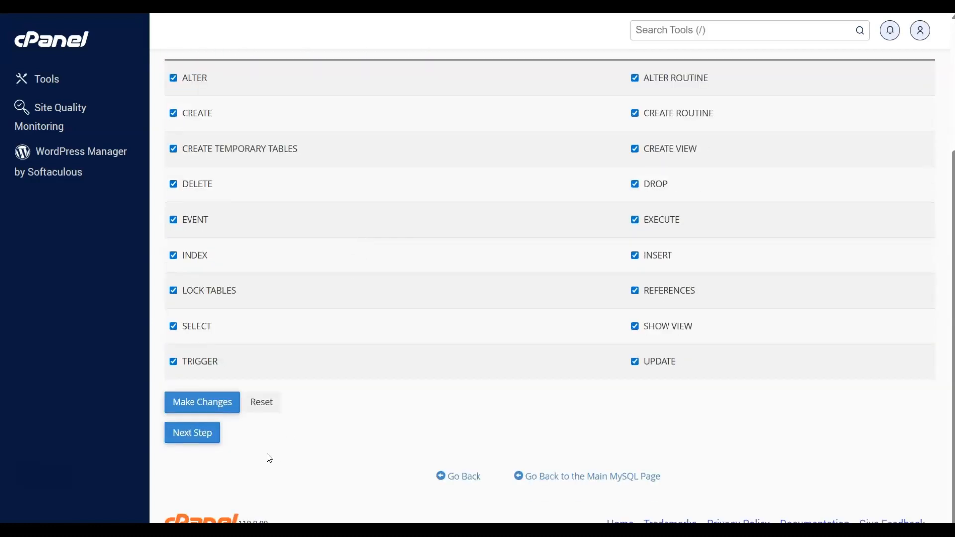
{"action": "left_click", "coordinate": [190, 441]}
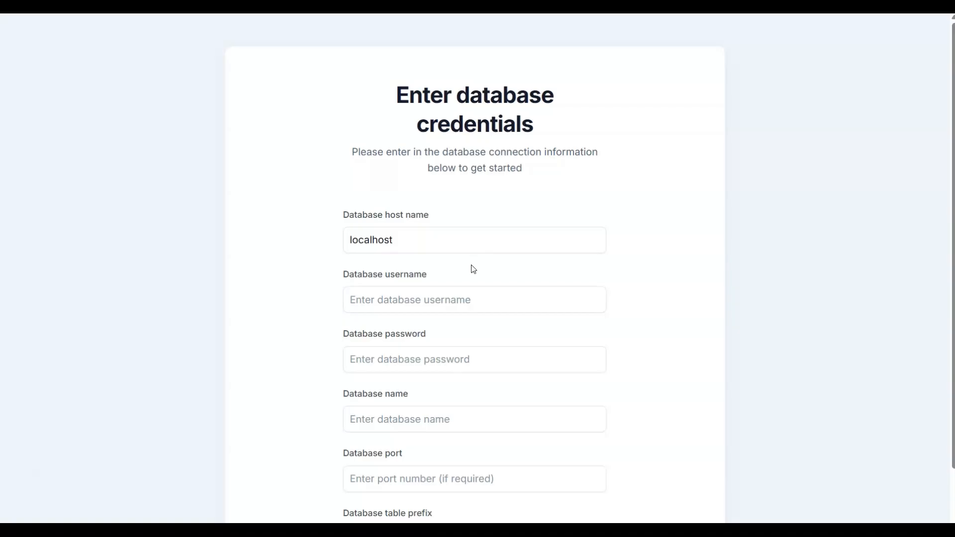
Fill in mechmarketers_tuto_help_user, its password and mechmarketers_tuto_help_db, then submit
{"action": "scroll", "coordinate": [472, 269], "scroll_direction": "down", "scroll_amount": 1}
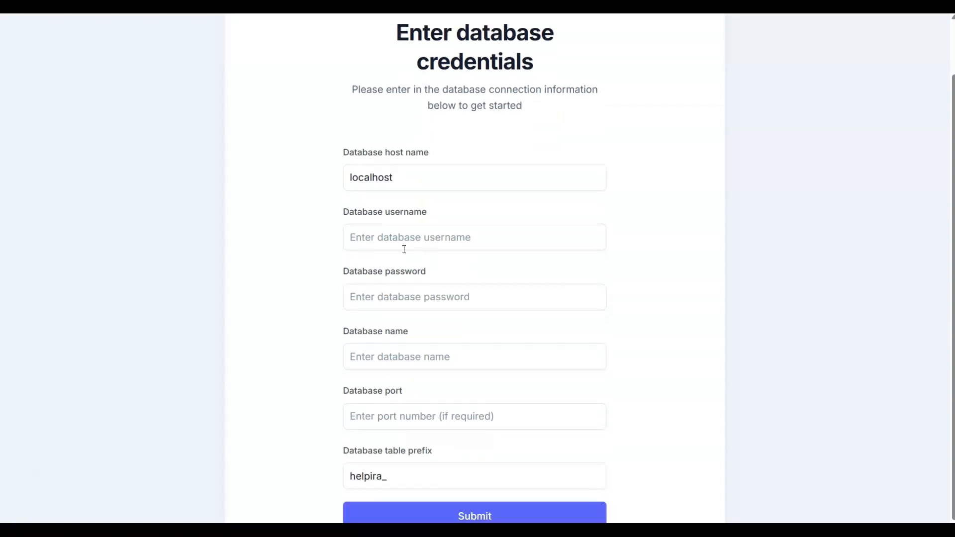
{"action": "left_click", "coordinate": [379, 242]}
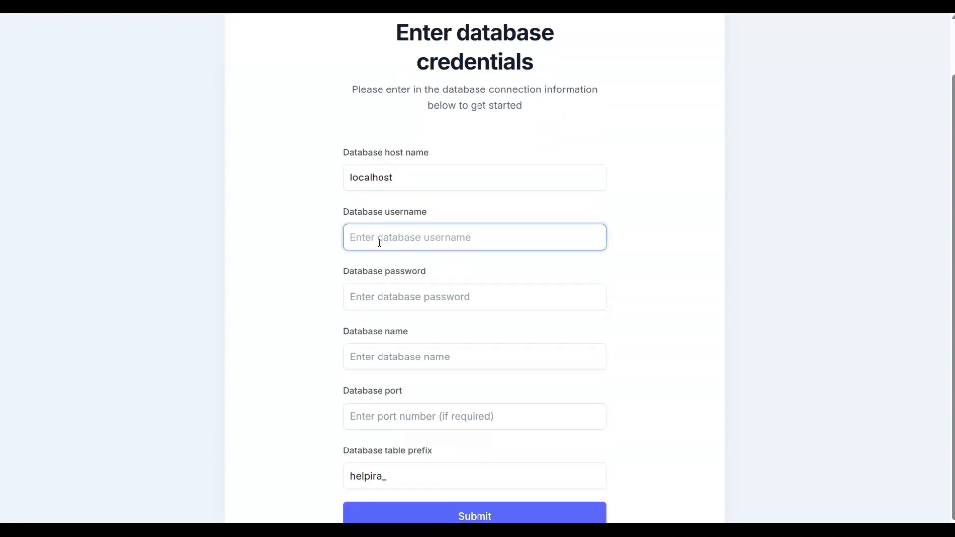
{"action": "type", "text": "mechmarketers_tuto_help_user"}
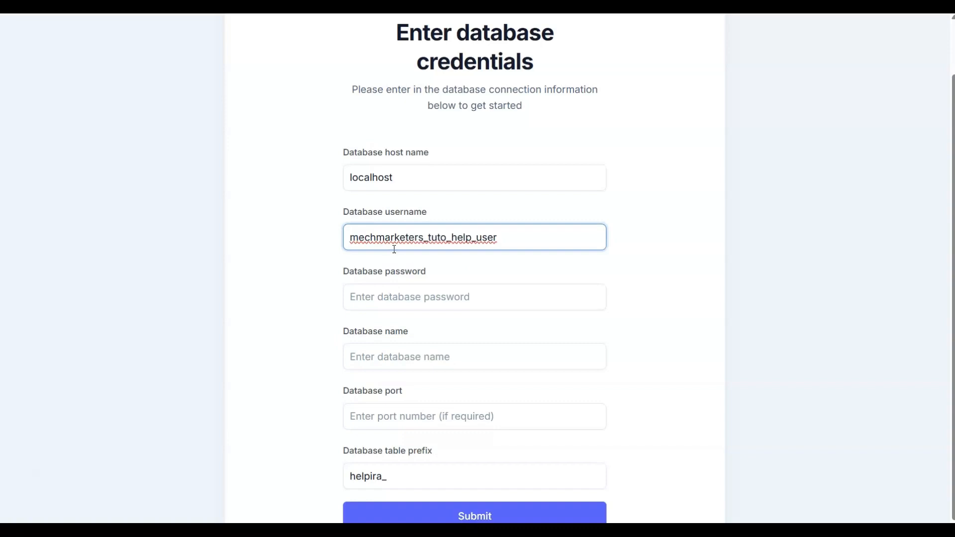
{"action": "left_click", "coordinate": [394, 297]}
{"action": "key", "text": "ctrl+v"}
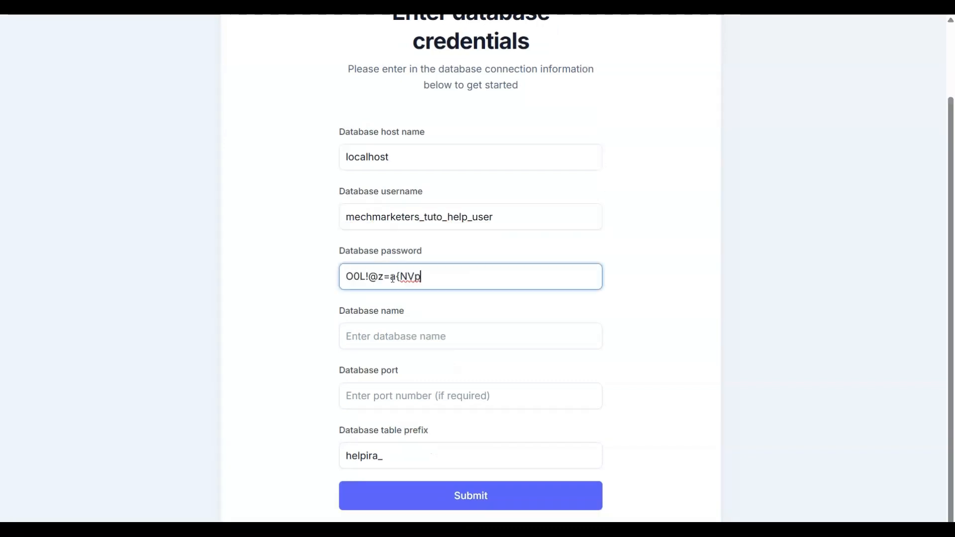
{"action": "left_click", "coordinate": [415, 341]}
{"action": "type", "text": "mechmarketers_tuto_help_db"}
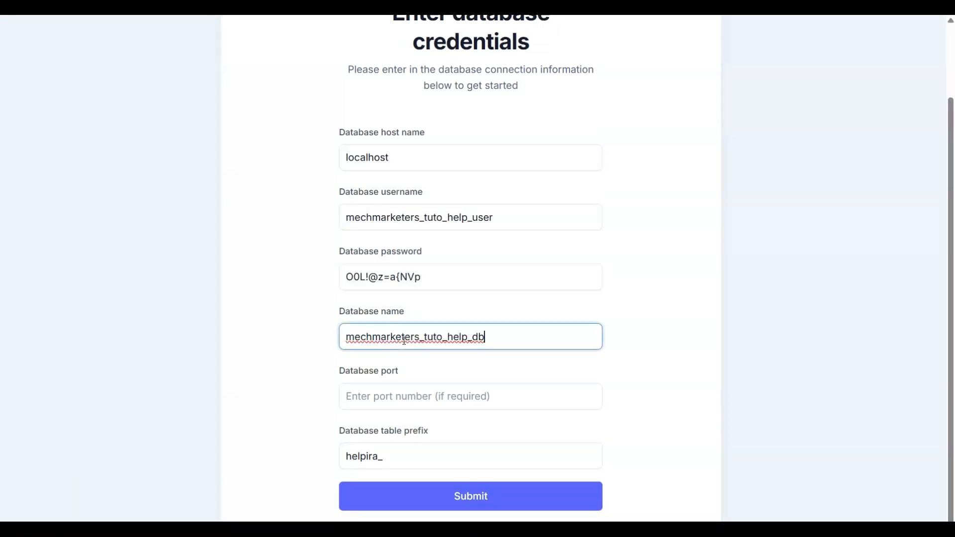
{"action": "left_click", "coordinate": [425, 372]}
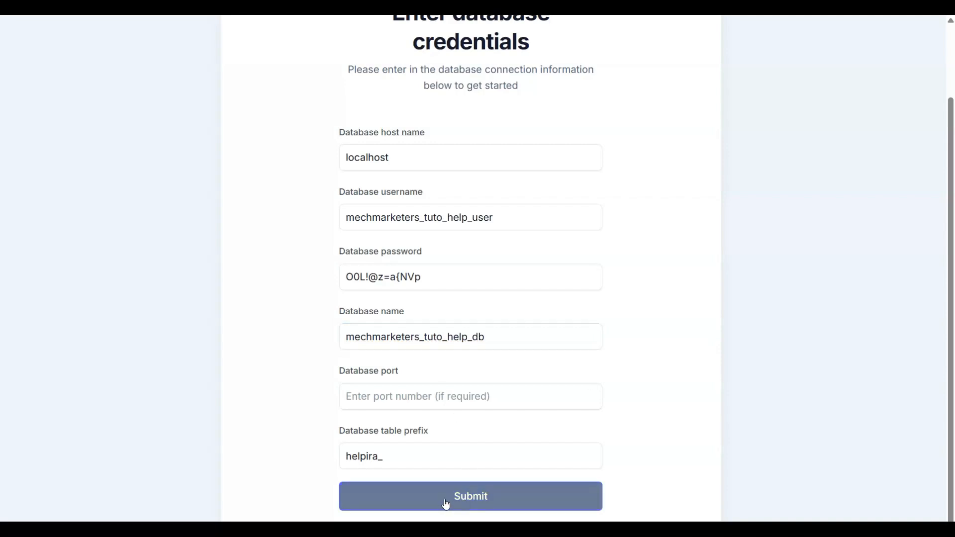
{"action": "left_click", "coordinate": [471, 502]}
Create the admin user by entering the admin's name, the pasted email and matching pasted passwords
{"action": "left_click", "coordinate": [375, 219]}
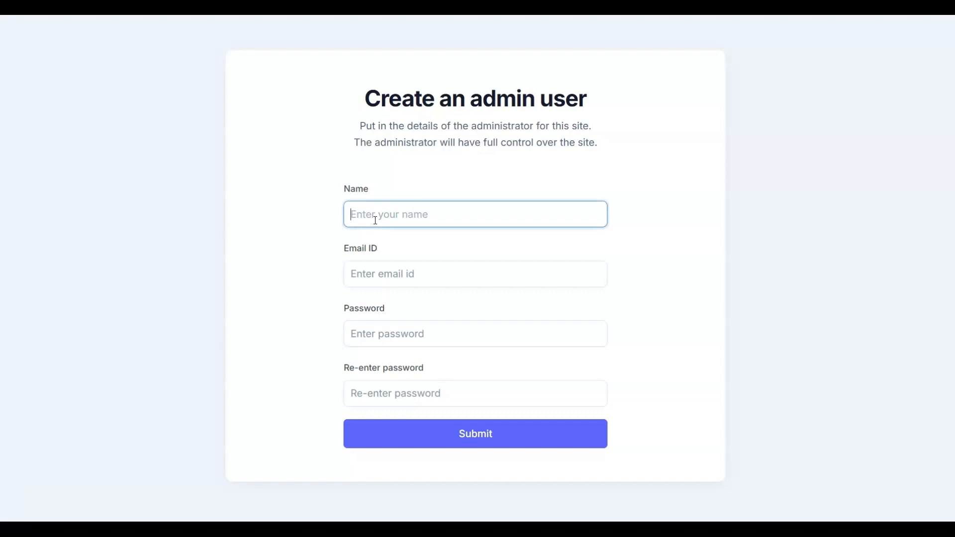
{"action": "type", "text": "Cyril Gupta"}
{"action": "left_click", "coordinate": [358, 272]}
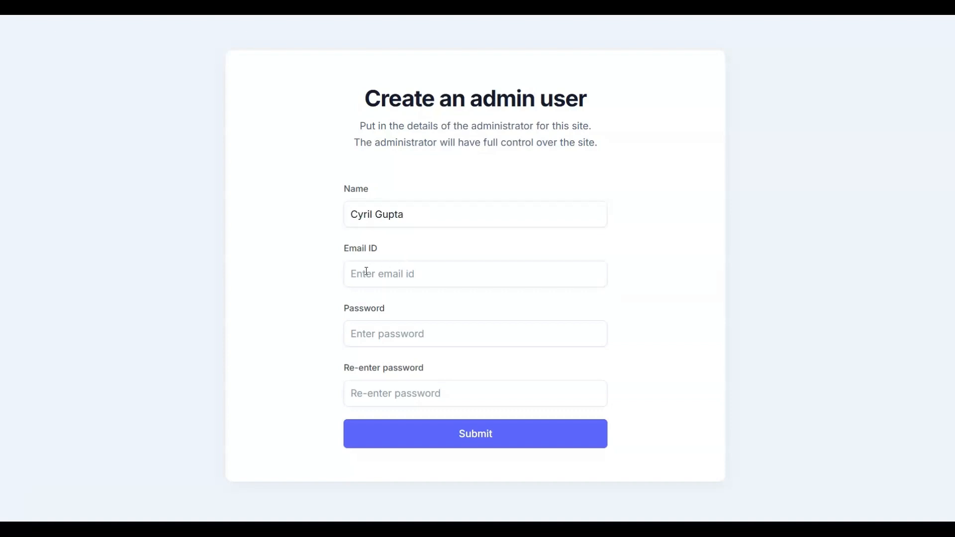
{"action": "key", "text": "ctrl+v"}
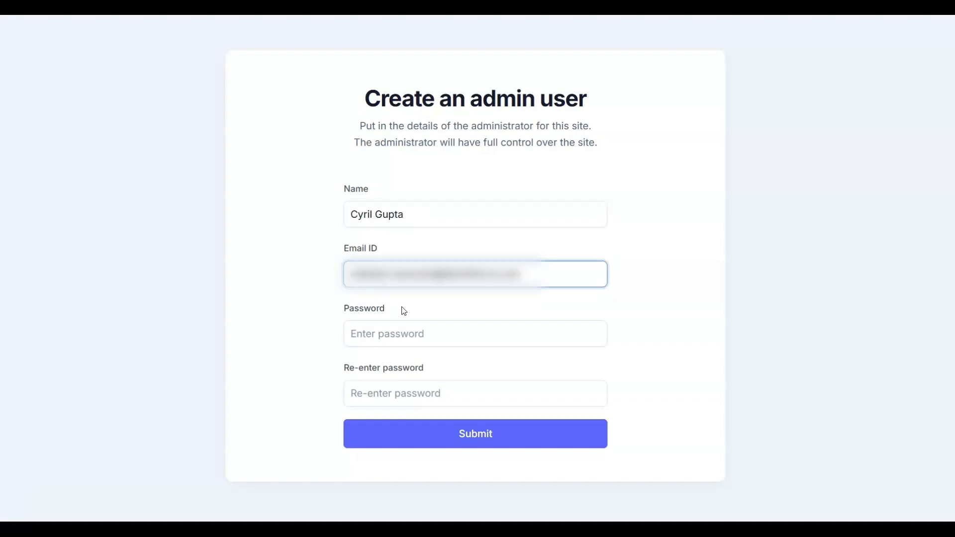
{"action": "left_click", "coordinate": [402, 336]}
{"action": "key", "text": "ctrl+v"}
{"action": "left_click", "coordinate": [399, 392]}
{"action": "key", "text": "ctrl+v"}
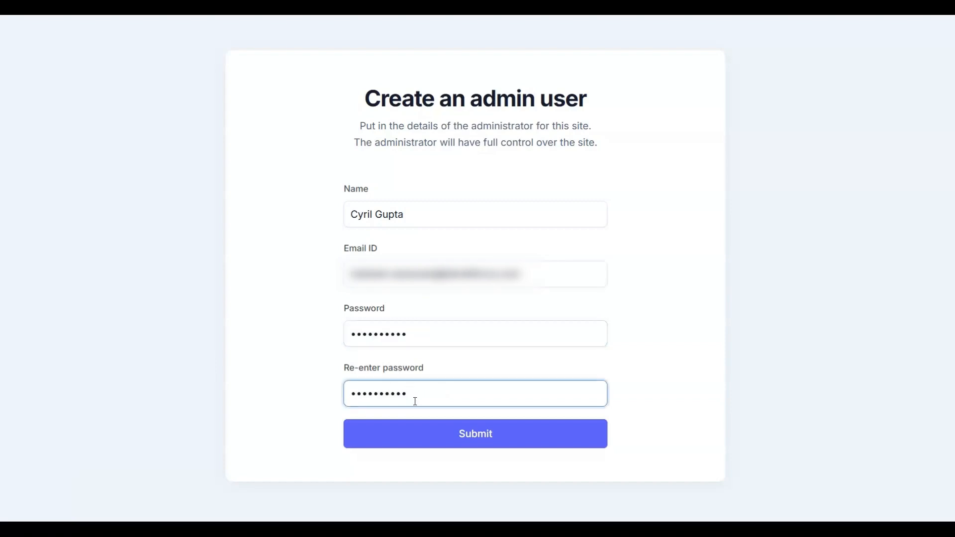
{"action": "left_click", "coordinate": [478, 439]}
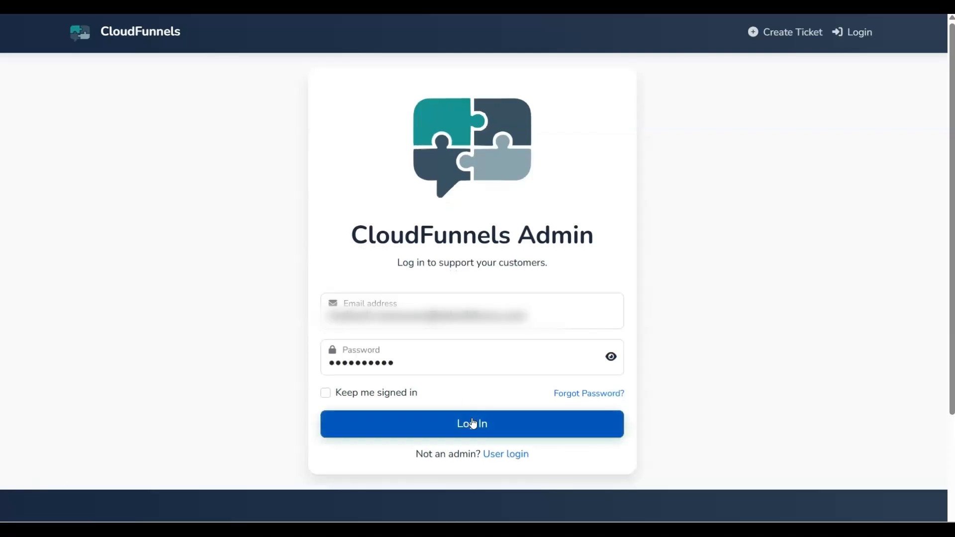
Log in as the new admin, then exit full screen and select the account validation page's URL
{"action": "left_click", "coordinate": [472, 427]}
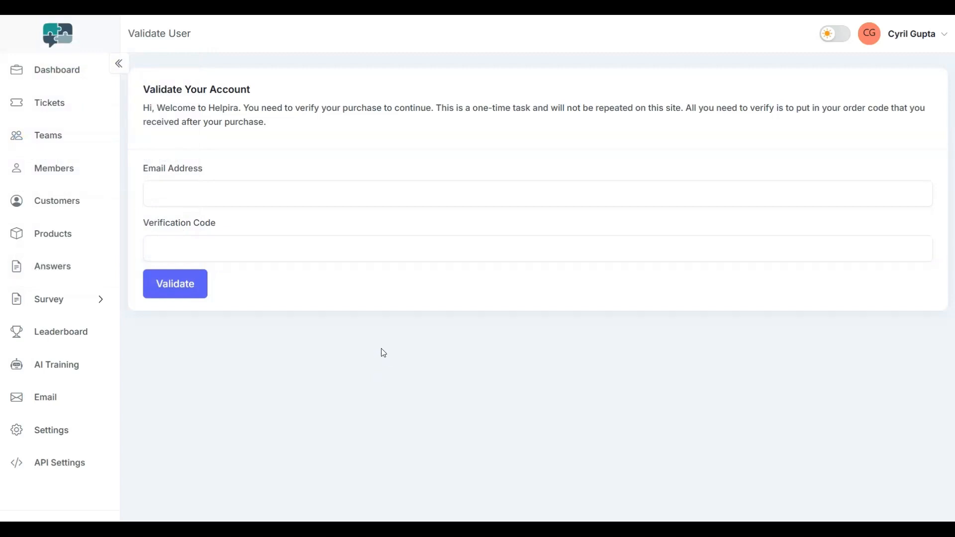
{"action": "key", "text": "F11"}
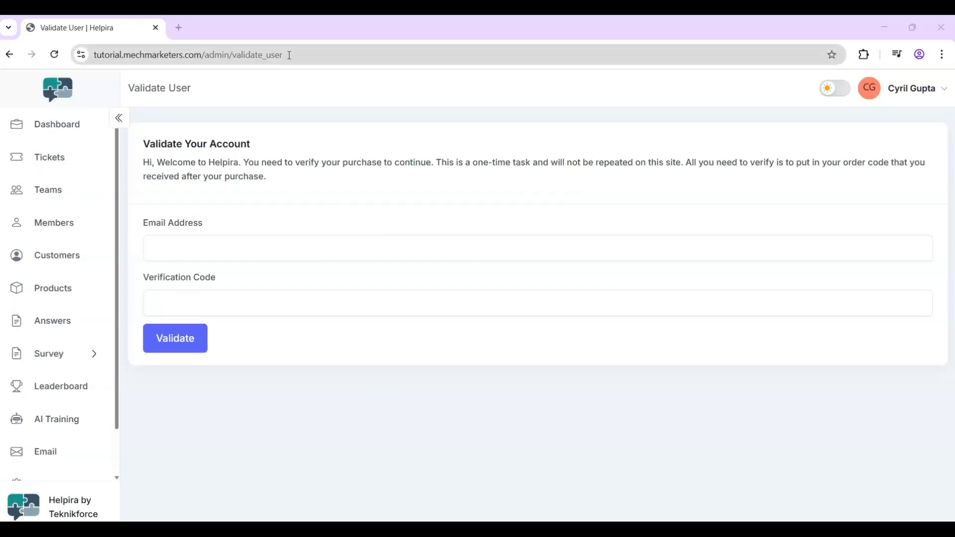
{"action": "left_click", "coordinate": [290, 55]}
{"action": "key", "text": "ctrl+c"}
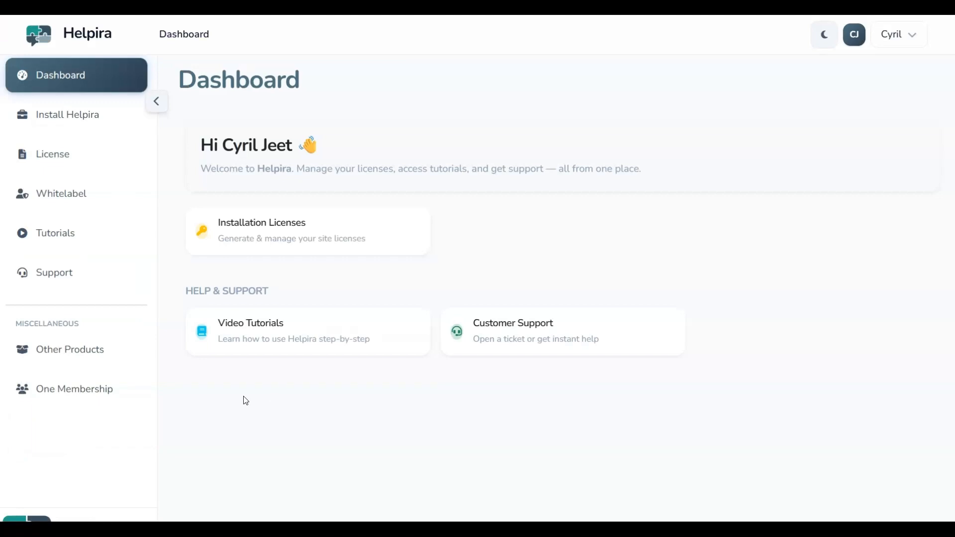
Add a White Label license for tutorial.mechmarketers.com and copy its newly generated key
{"action": "left_click", "coordinate": [77, 161]}
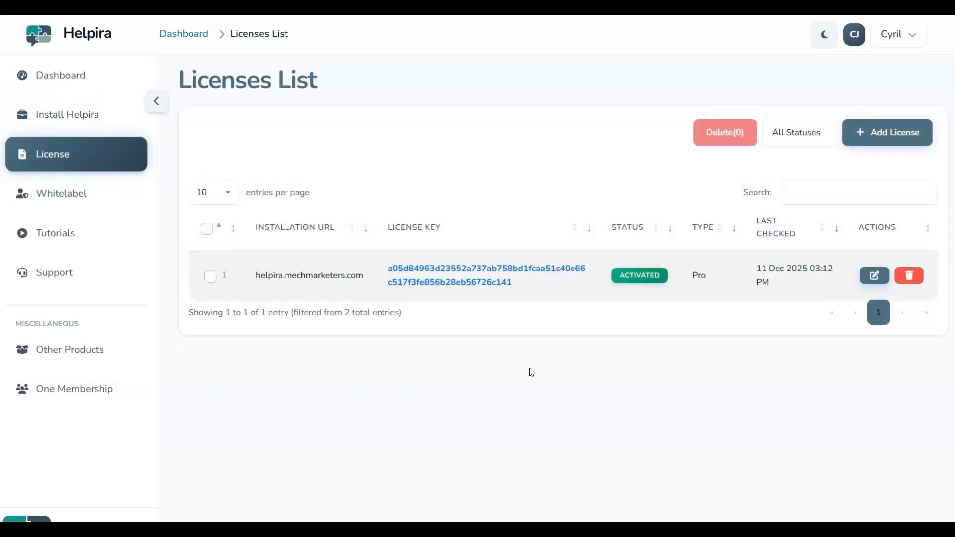
{"action": "left_click", "coordinate": [871, 135]}
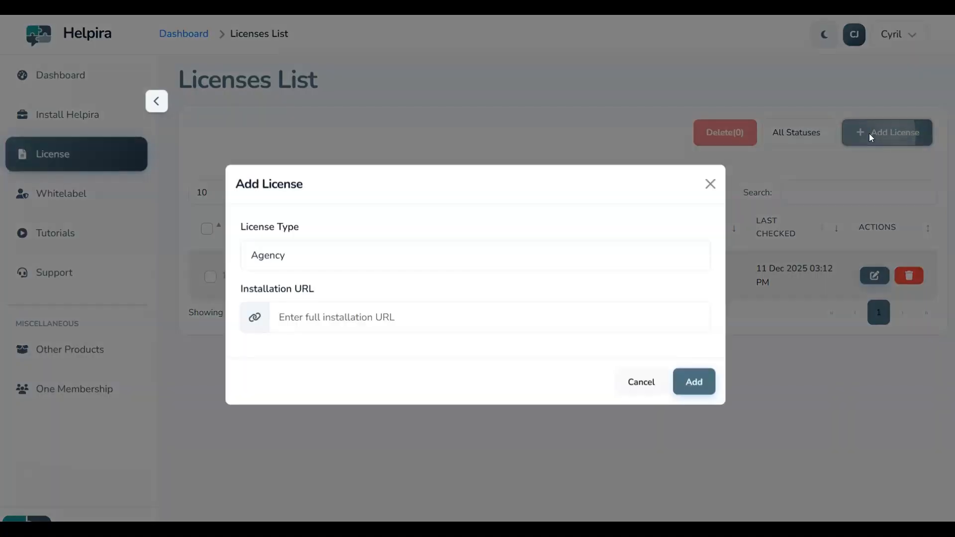
{"action": "left_click", "coordinate": [343, 263]}
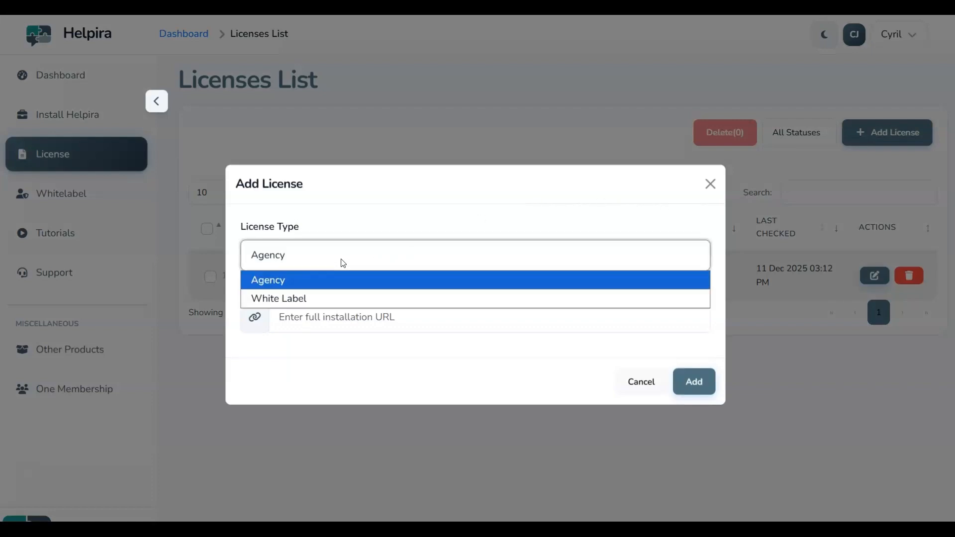
{"action": "left_click", "coordinate": [301, 305]}
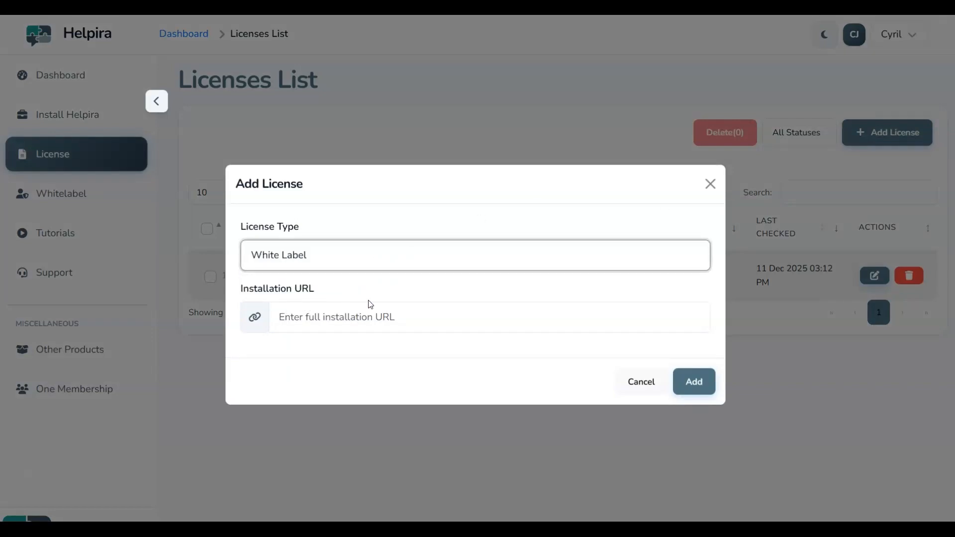
{"action": "left_click", "coordinate": [315, 321]}
{"action": "key", "text": "ctrl+v"}
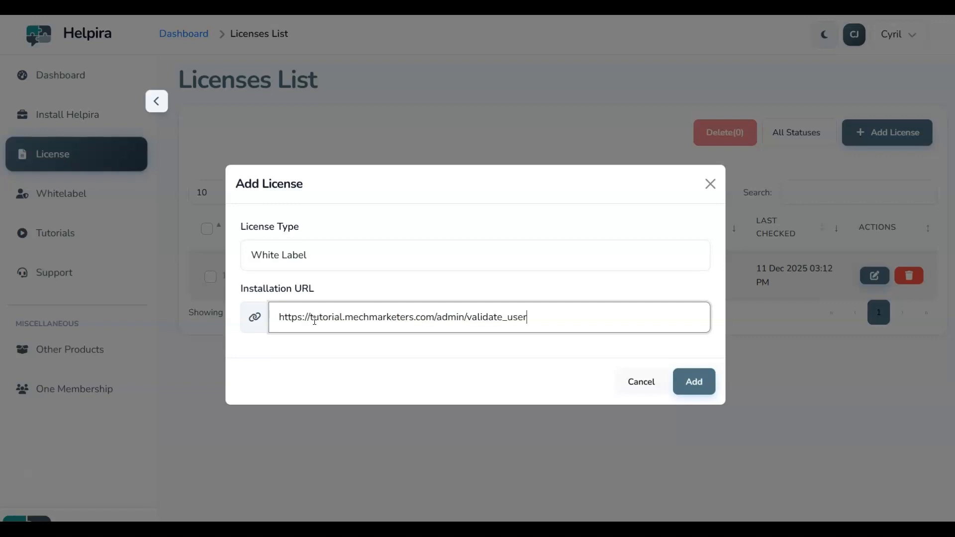
{"action": "left_click", "coordinate": [407, 370]}
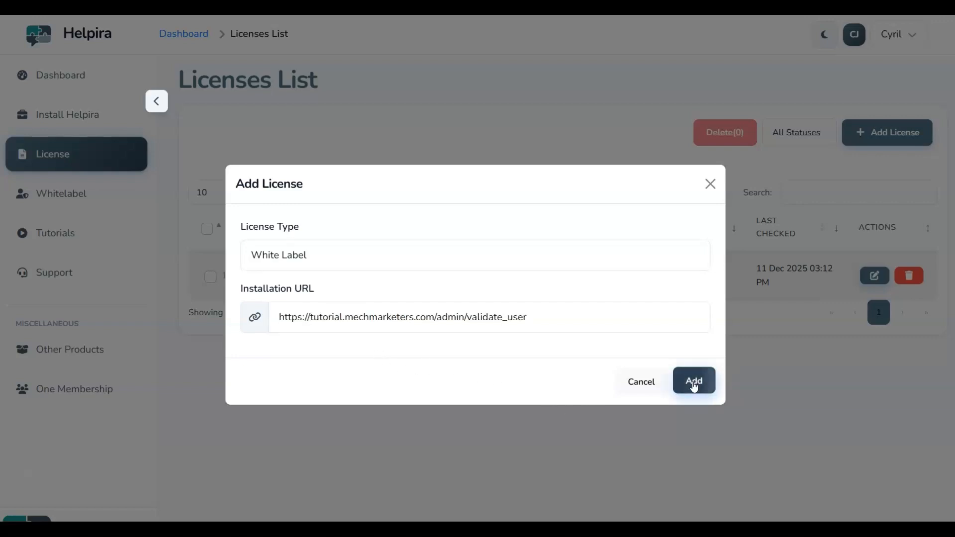
{"action": "left_click", "coordinate": [694, 386]}
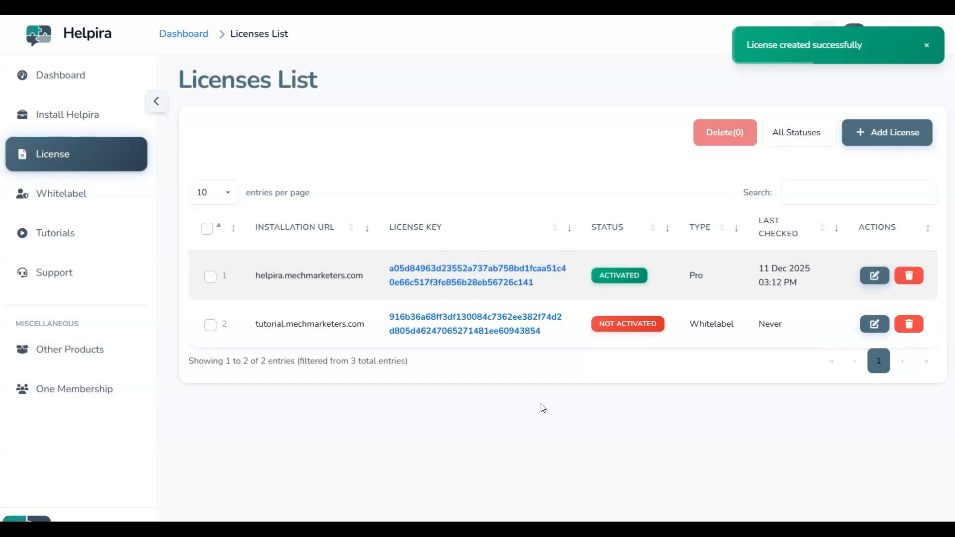
{"action": "left_click", "coordinate": [467, 330]}
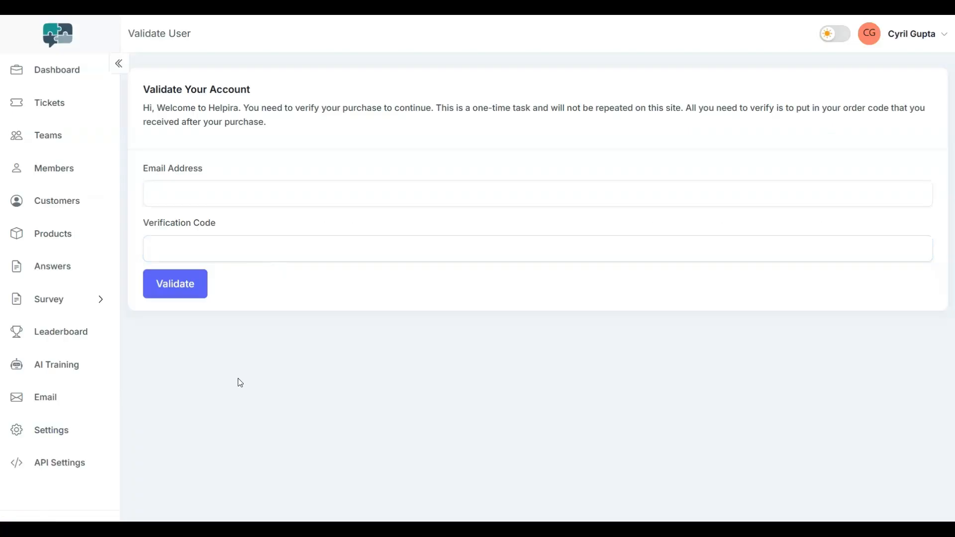
Enter the White Label key as verification code and the account email, then validate
{"action": "left_click", "coordinate": [182, 243]}
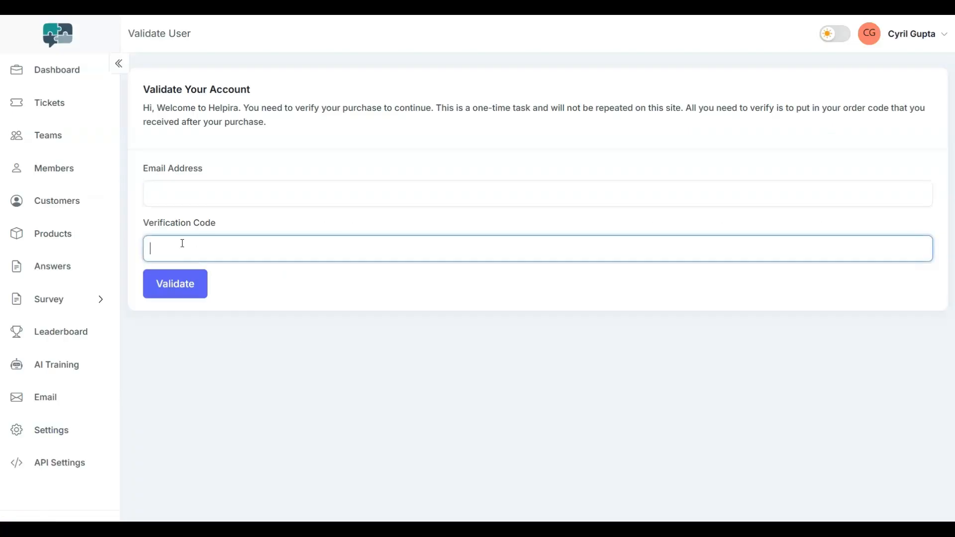
{"action": "key", "text": "ctrl+v"}
{"action": "left_click", "coordinate": [245, 273]}
{"action": "left_click", "coordinate": [182, 184]}
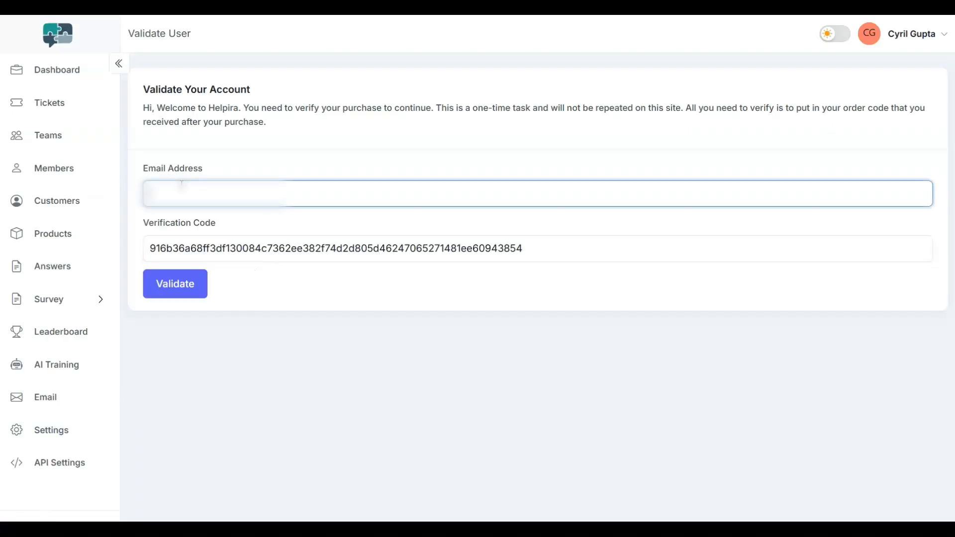
{"action": "key", "text": "ctrl+v"}
{"action": "left_click", "coordinate": [173, 290]}
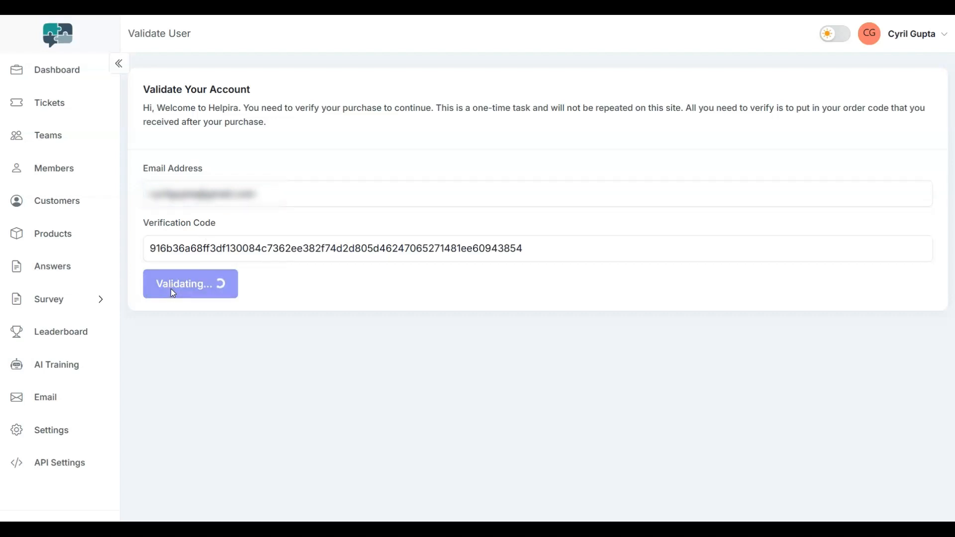